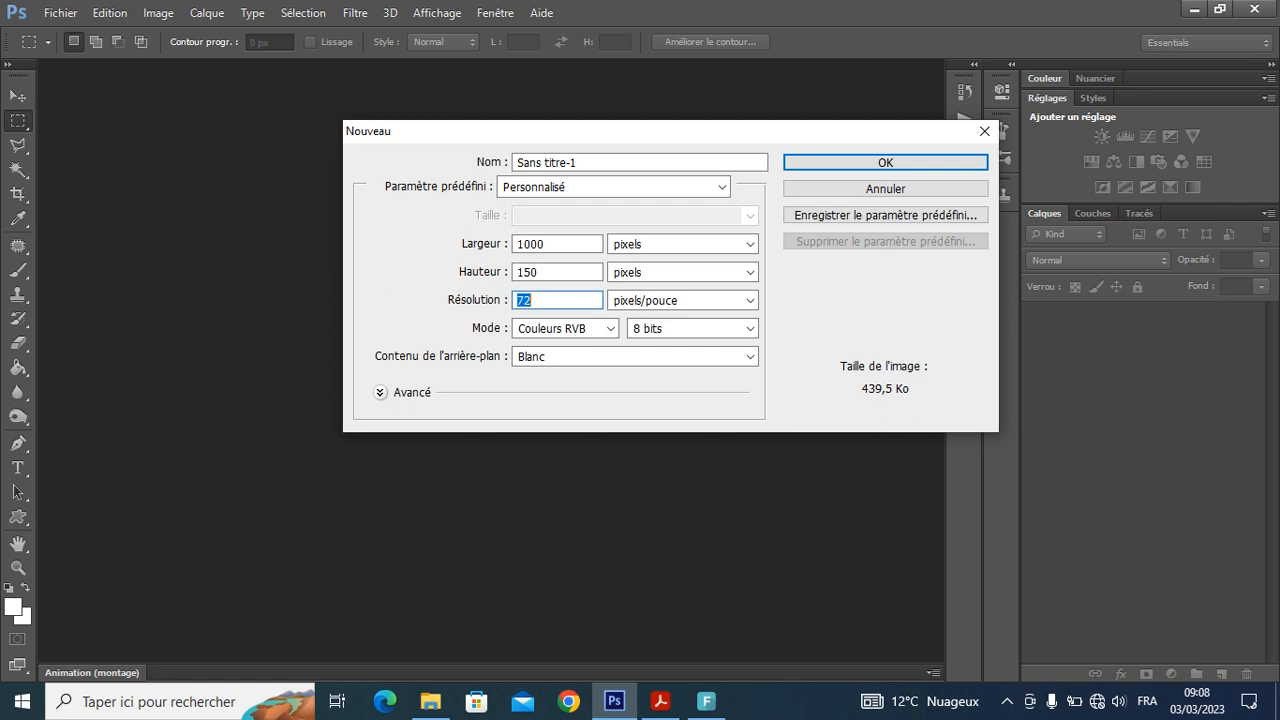
- Create a new document named TP4ex1, 1000 × 150 pixels at 72 pixels/inch, in RGB with a white background
drag(591, 162, 466, 156)
text(TP4ex1)
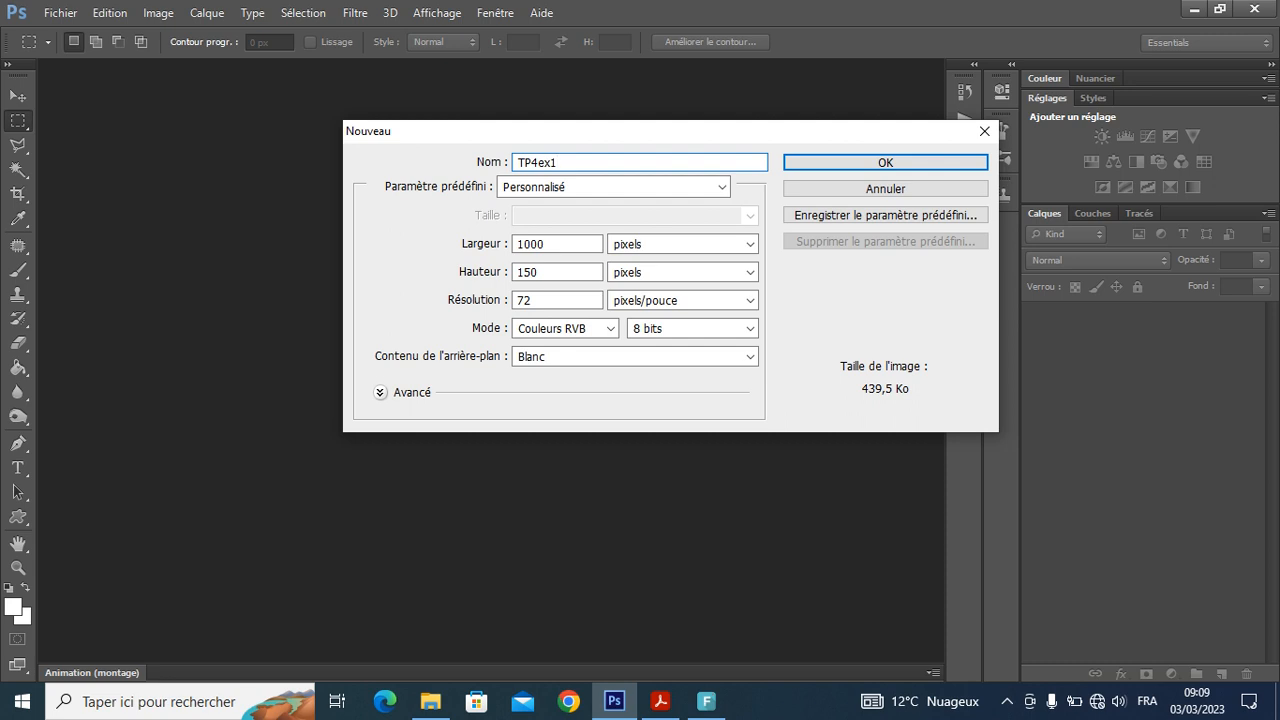
click(864, 164)
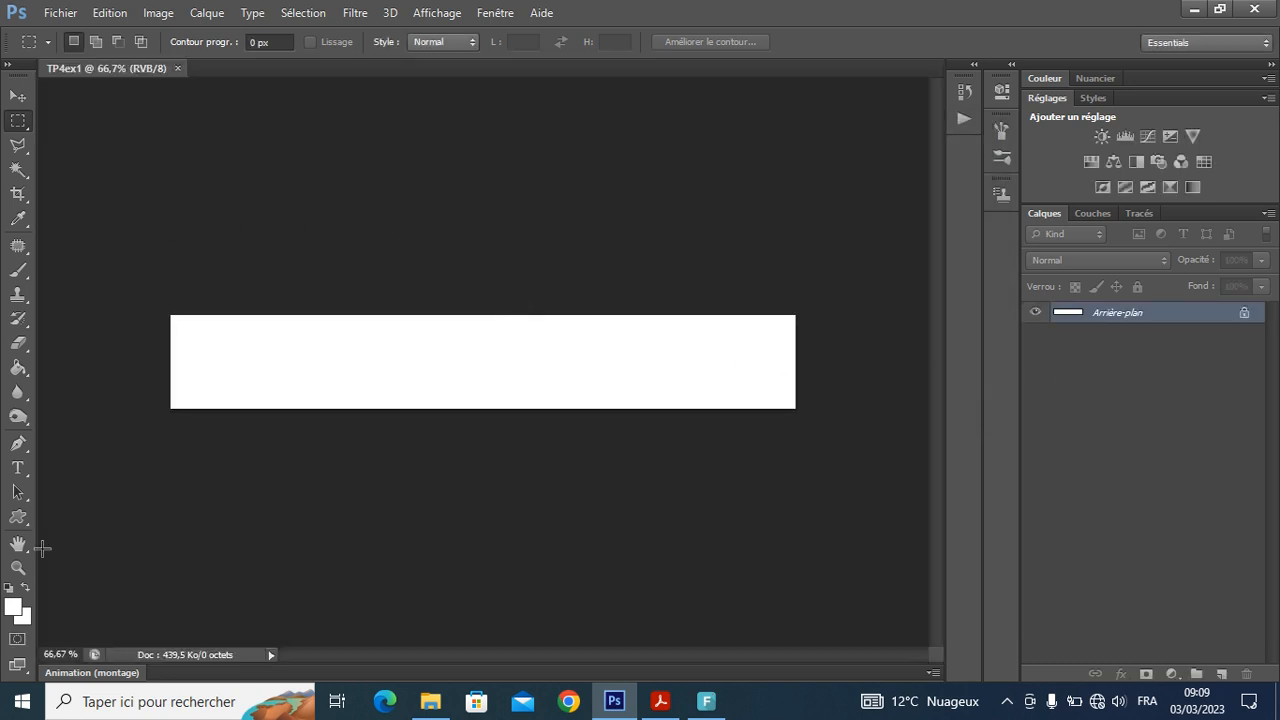
- Add a text layer on the canvas with the copied title "EDUCATION ET ENSEIGNEMENT"
click(18, 467)
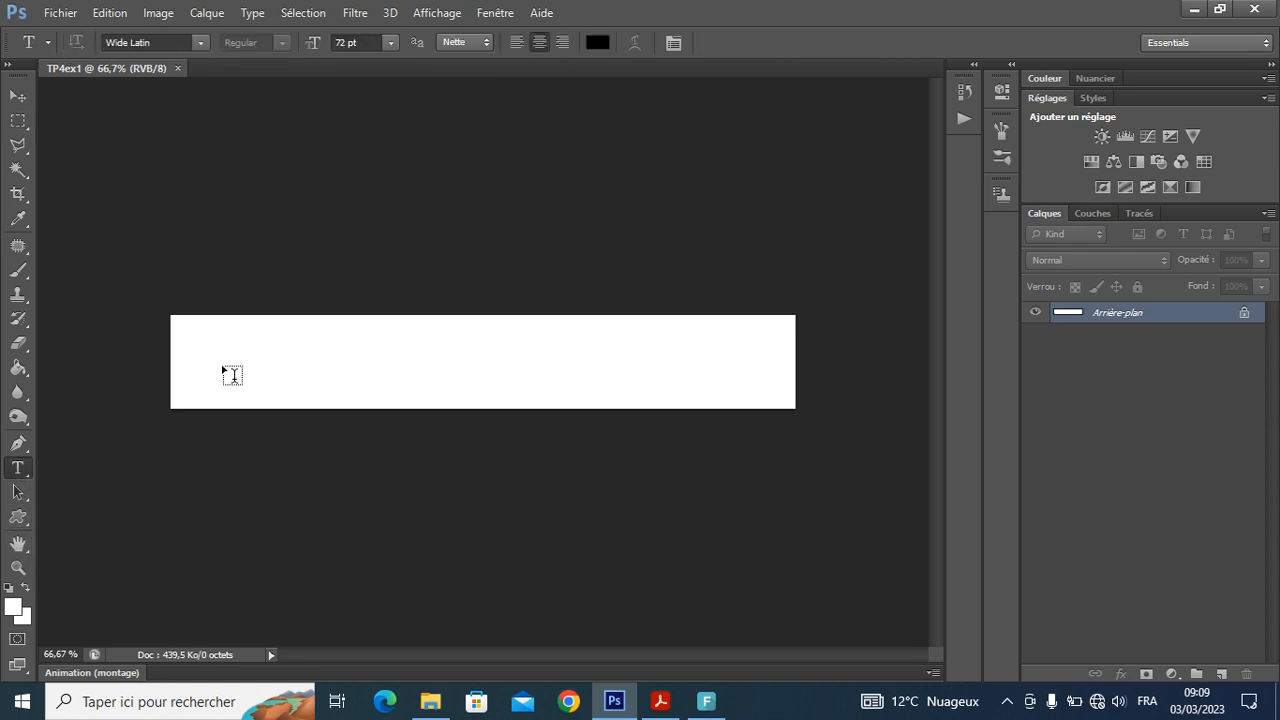
click(224, 368)
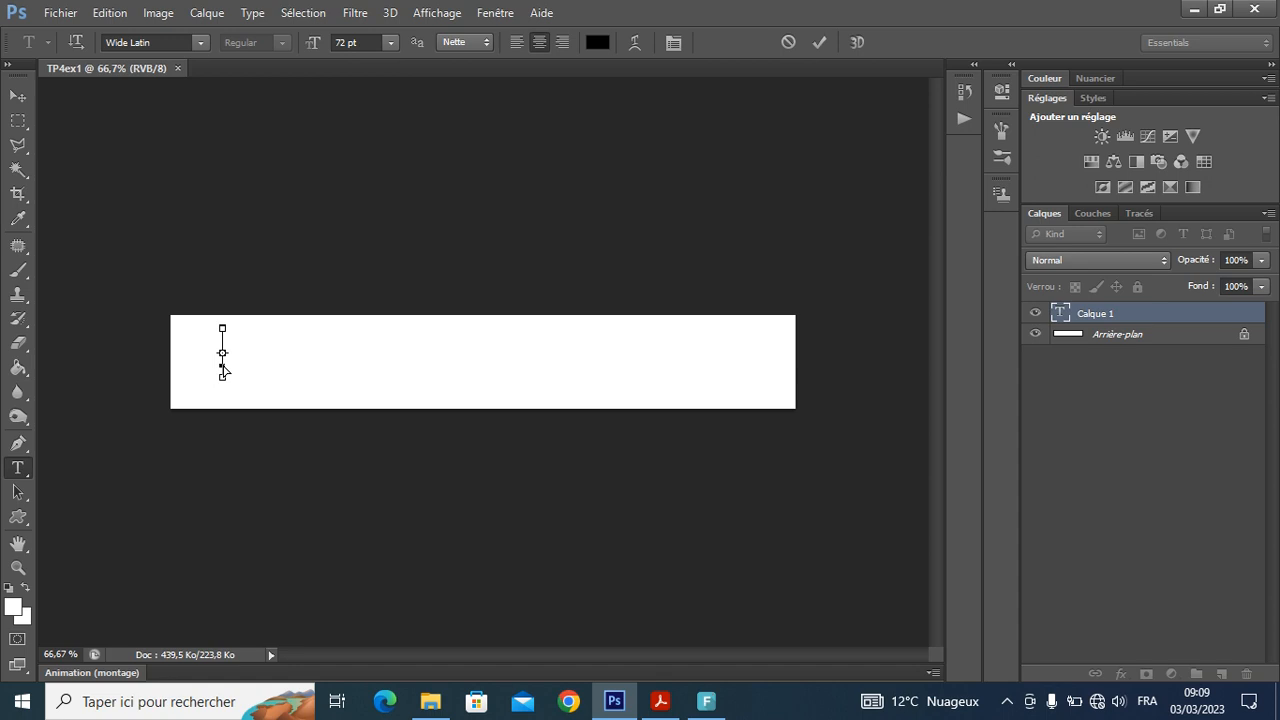
key(ctrl+v)
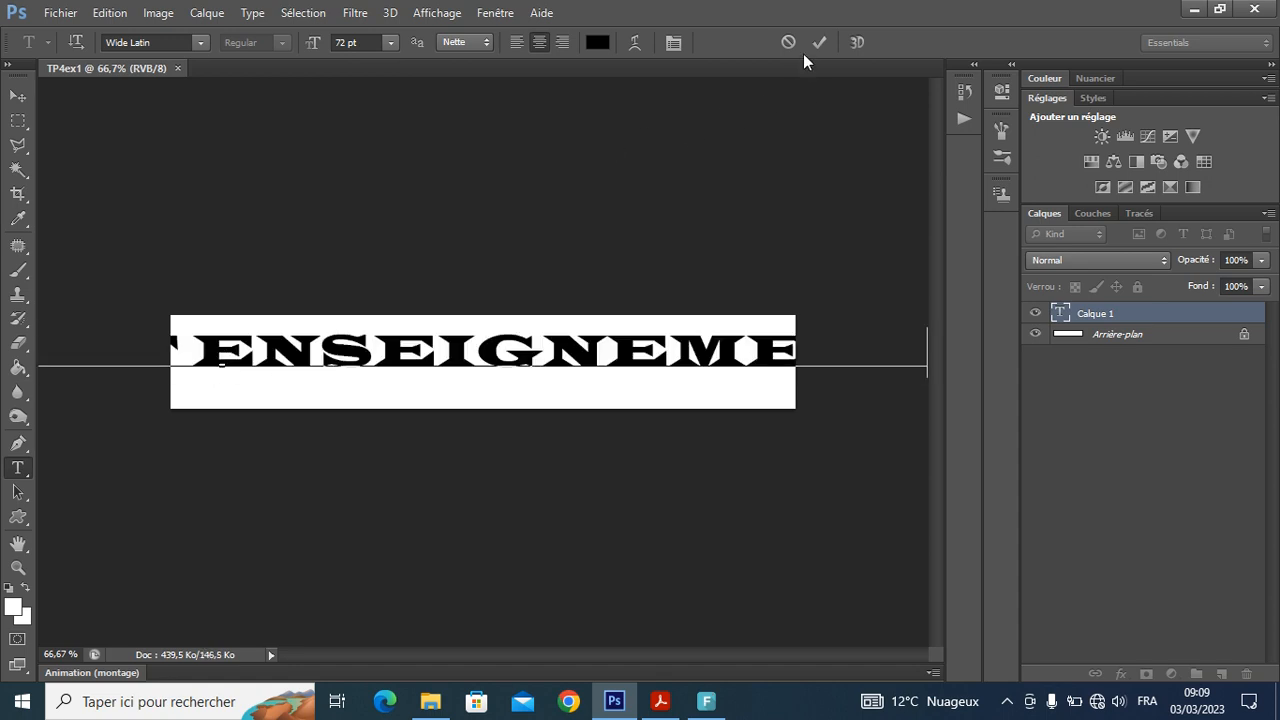
click(819, 42)
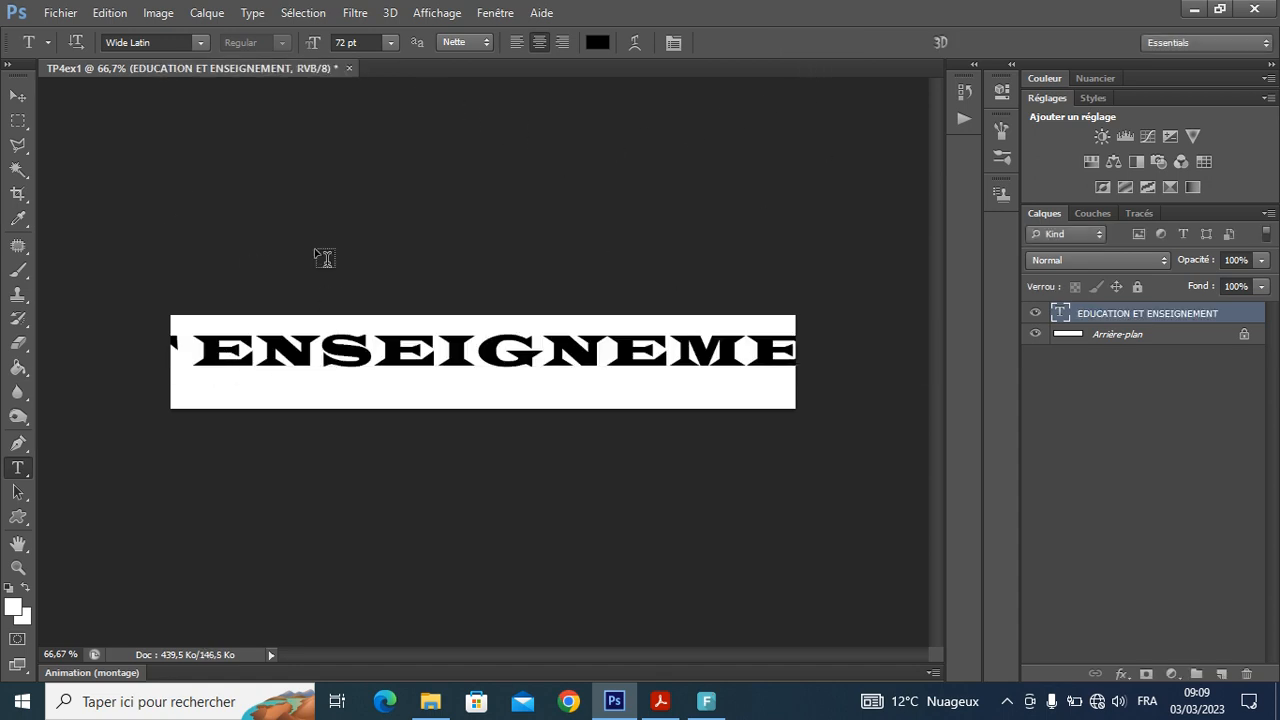
- Format the whole title text in Cooper Black at 58 pt
double_click(1059, 318)
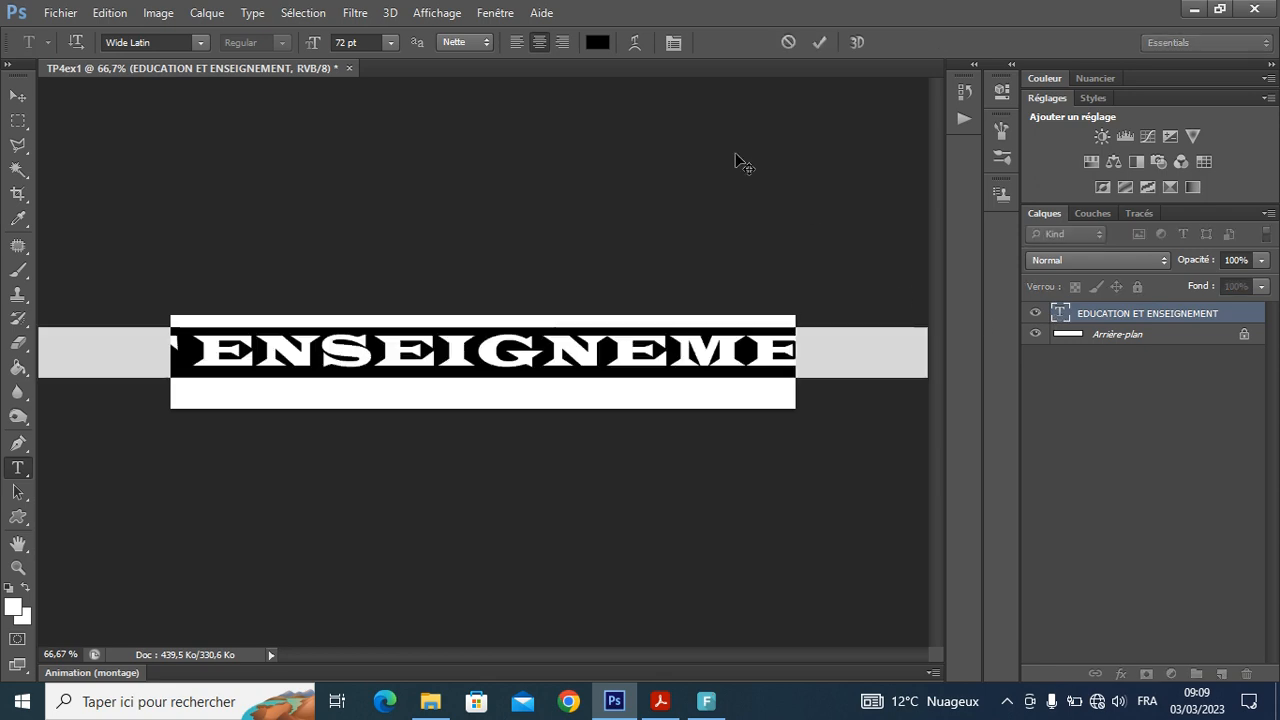
click(202, 43)
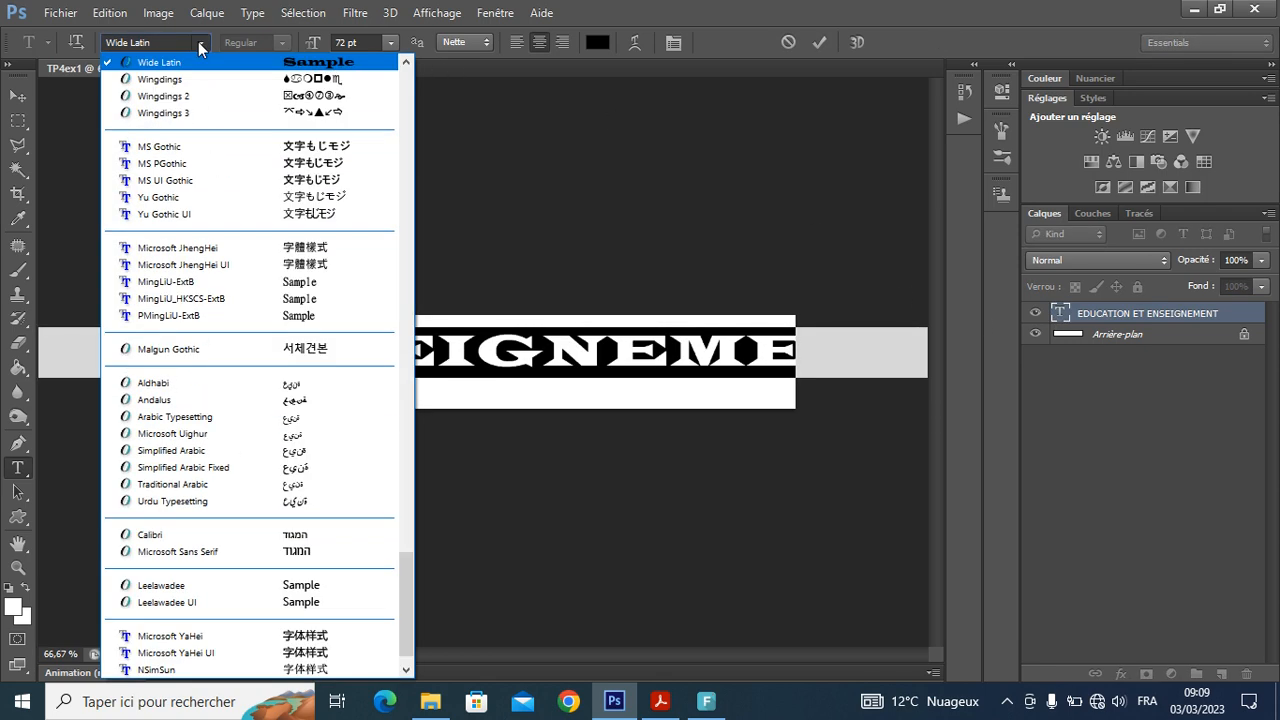
click(170, 37)
text(Cooper Black)
key(Return)
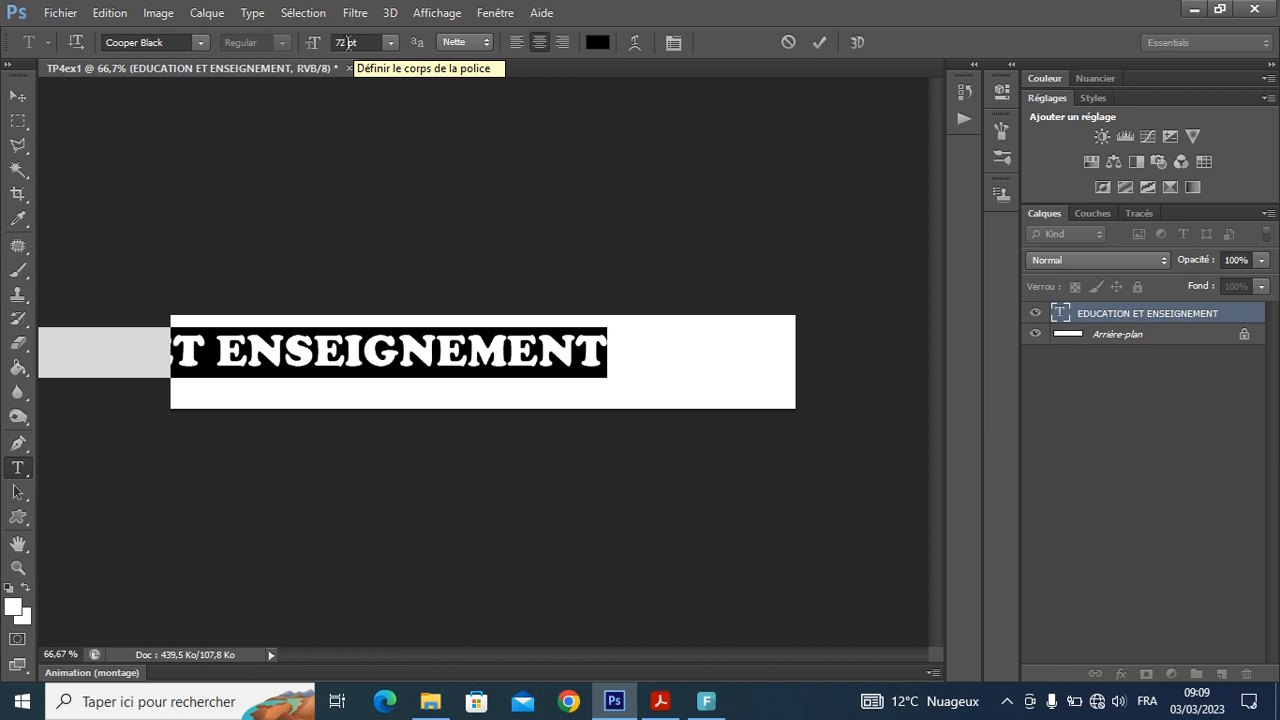
drag(346, 42, 335, 42)
text(58)
key(Return)
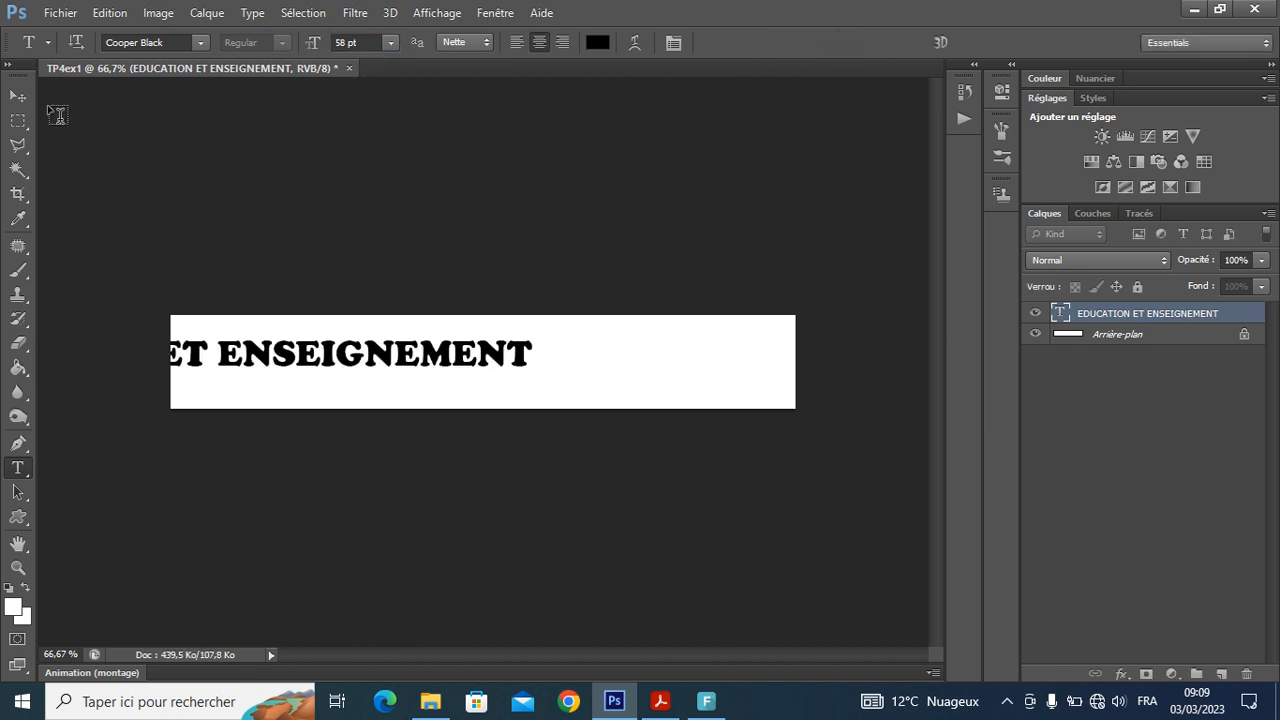
- Move the title so that it fits entirely within the white banner, then deselect its layer
click(20, 97)
drag(262, 345, 526, 363)
click(770, 473)
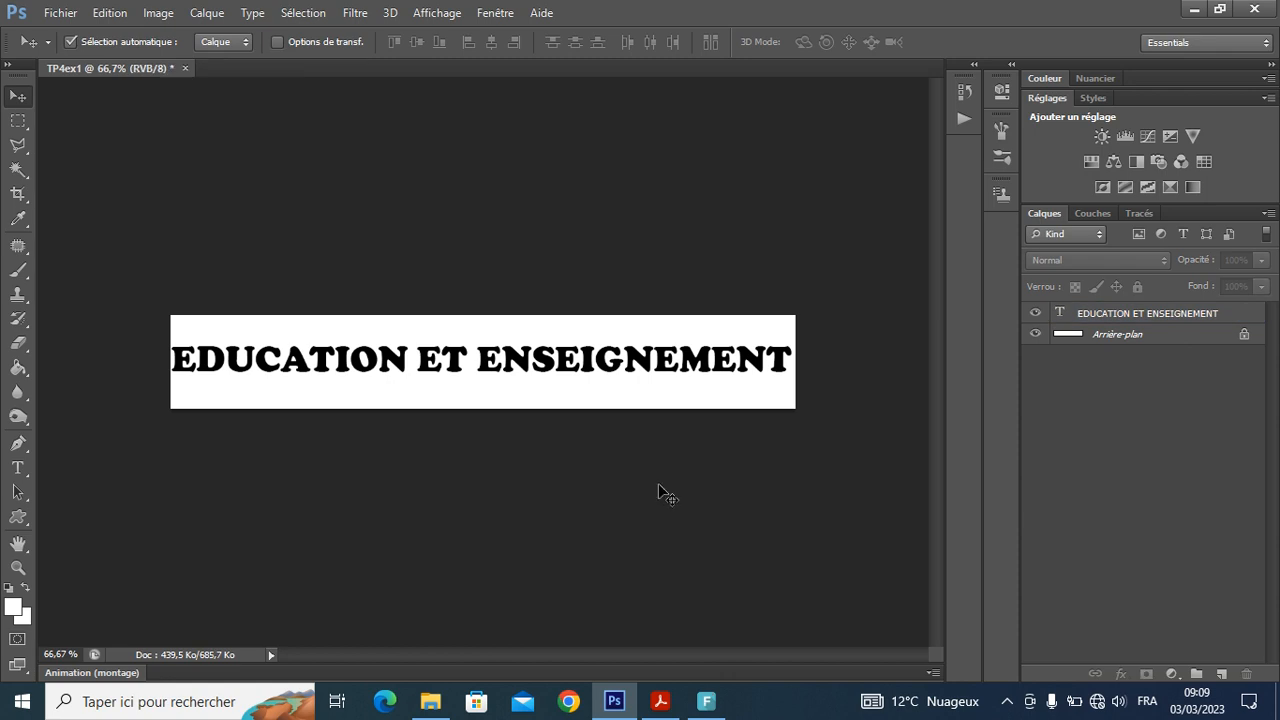
- Create a frame animation for the banner and set the first frame's delay to 0.1 second
click(495, 12)
click(525, 121)
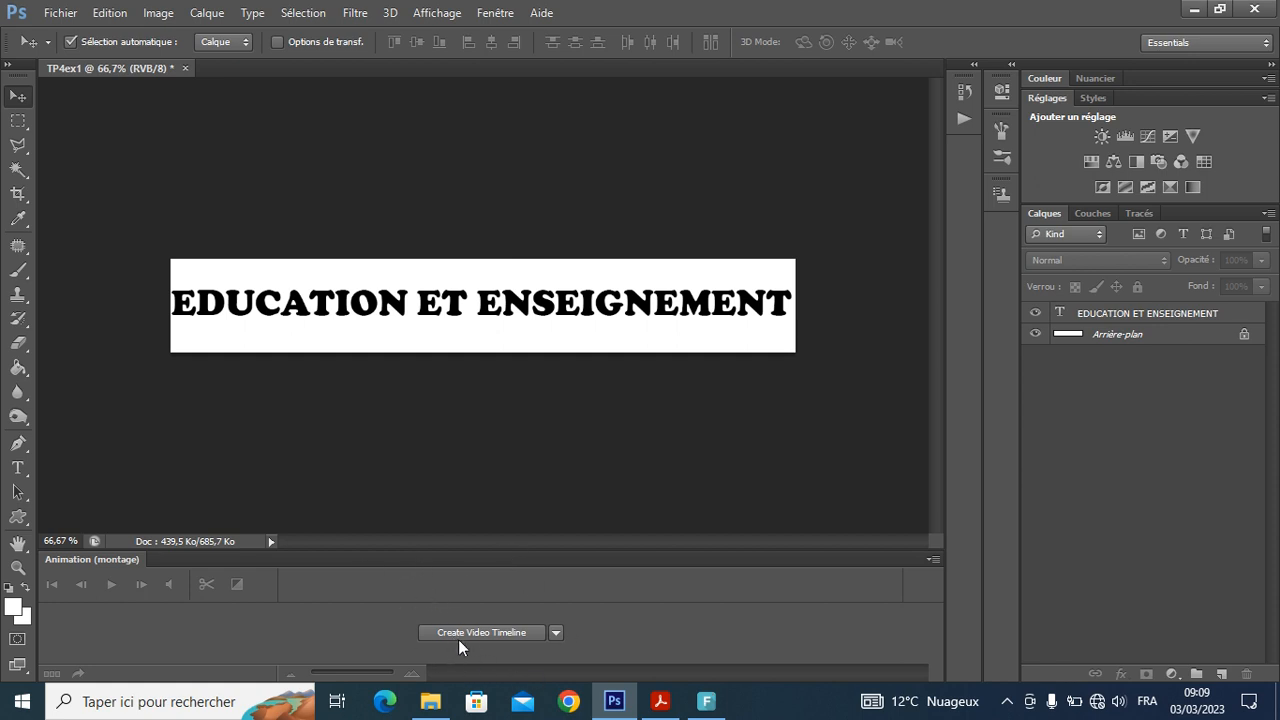
click(557, 635)
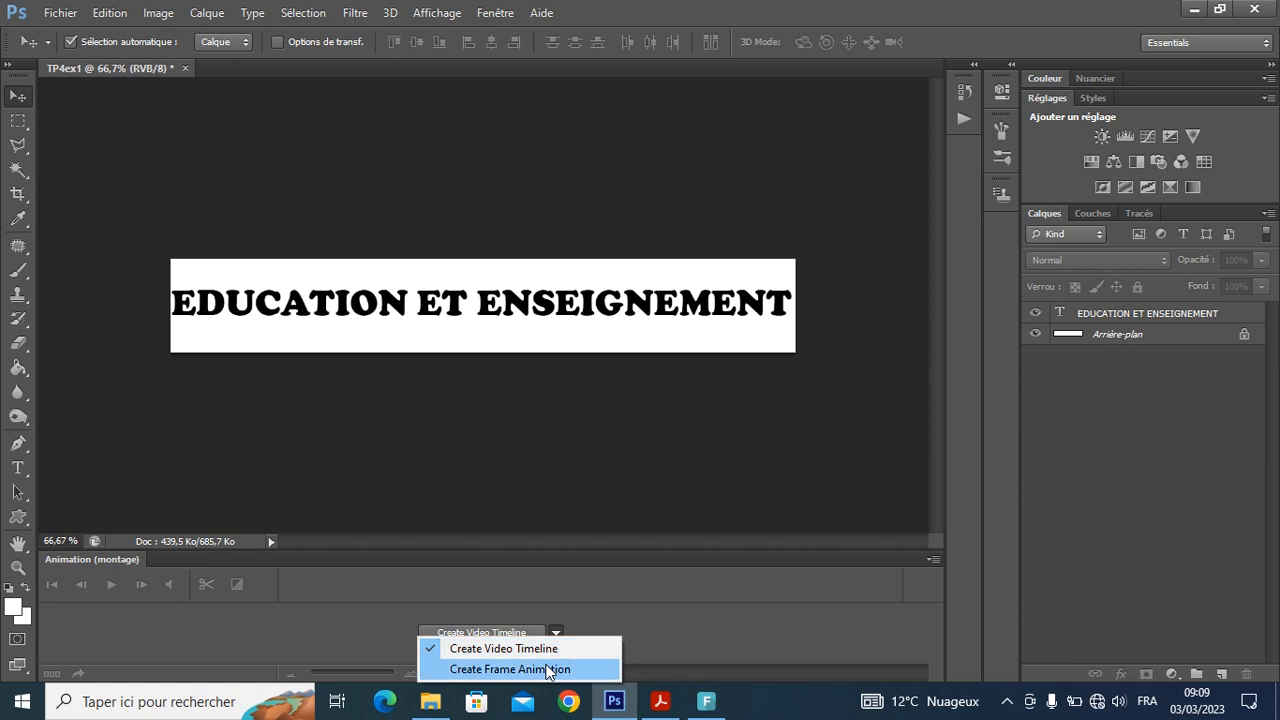
click(536, 664)
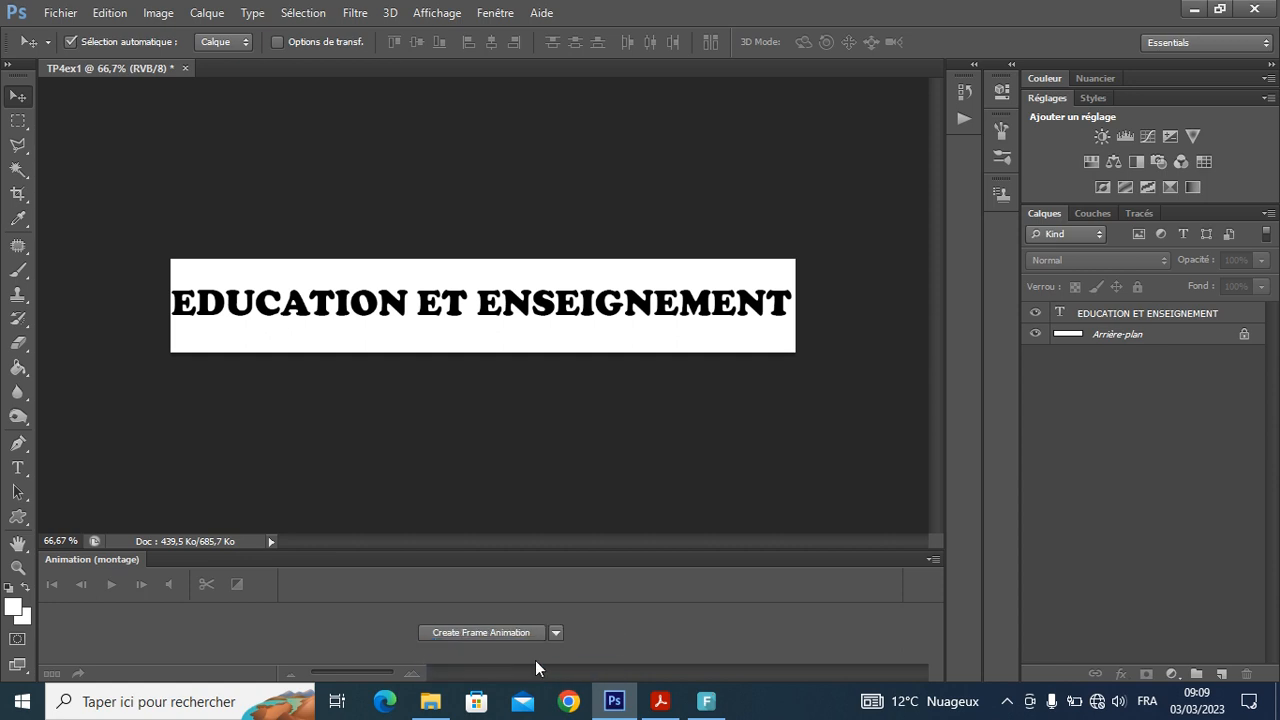
click(488, 632)
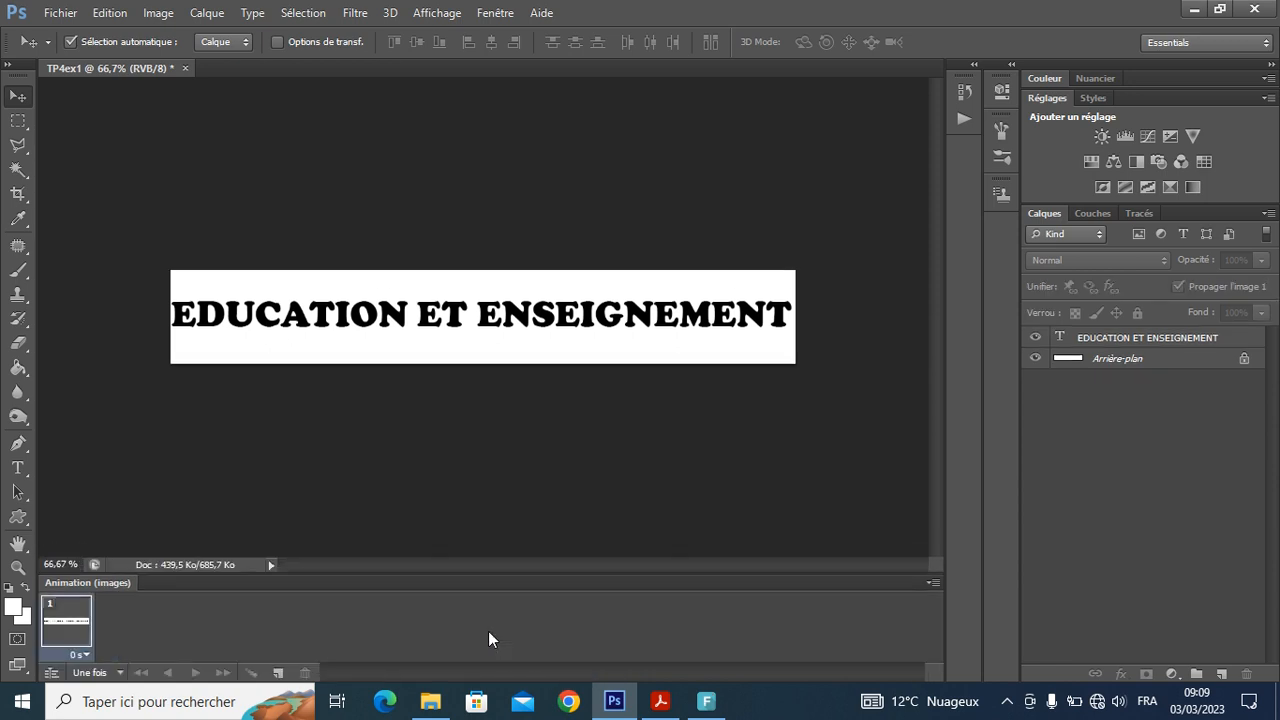
click(84, 655)
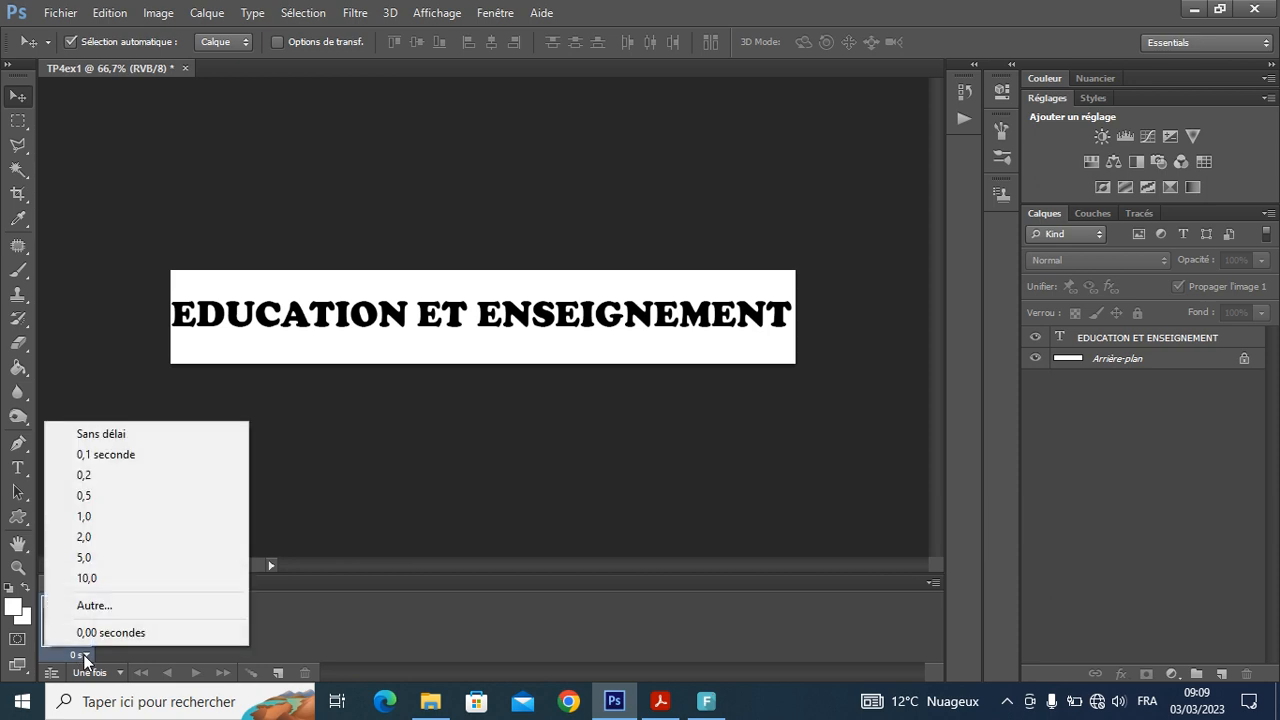
click(110, 455)
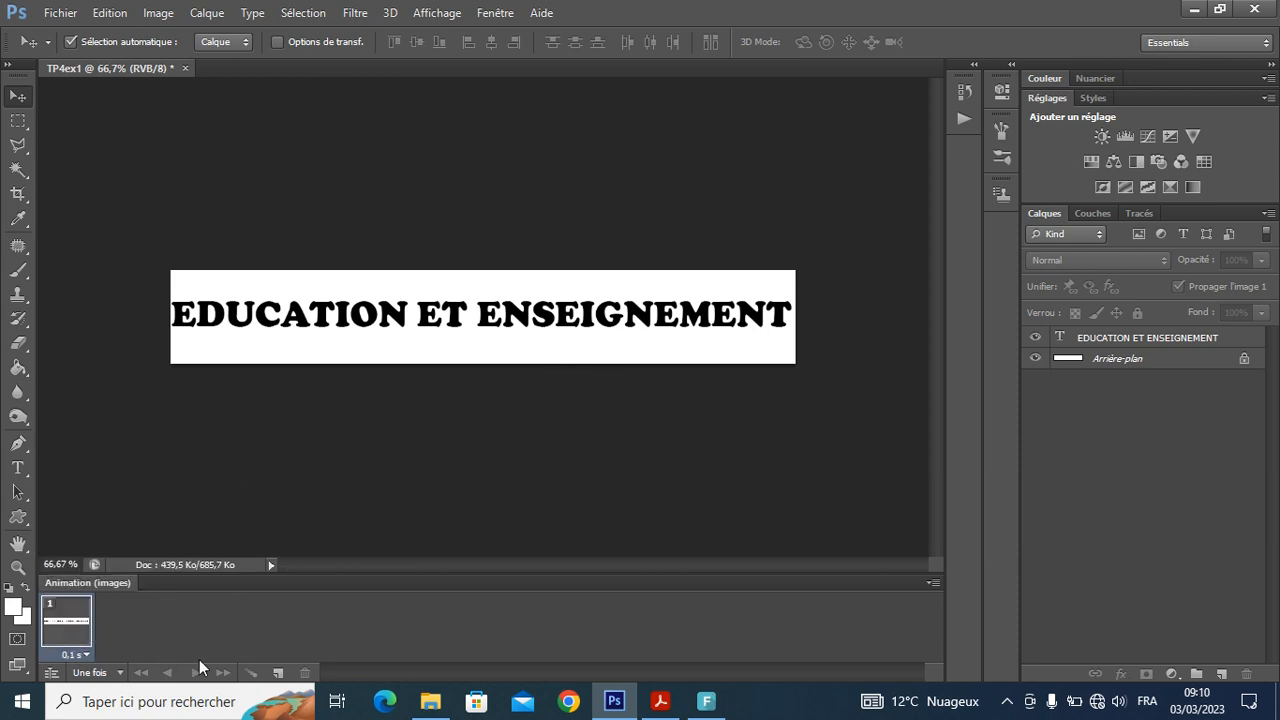
- Add a second animation frame and set the title layer's opacity to 0% in it
click(278, 672)
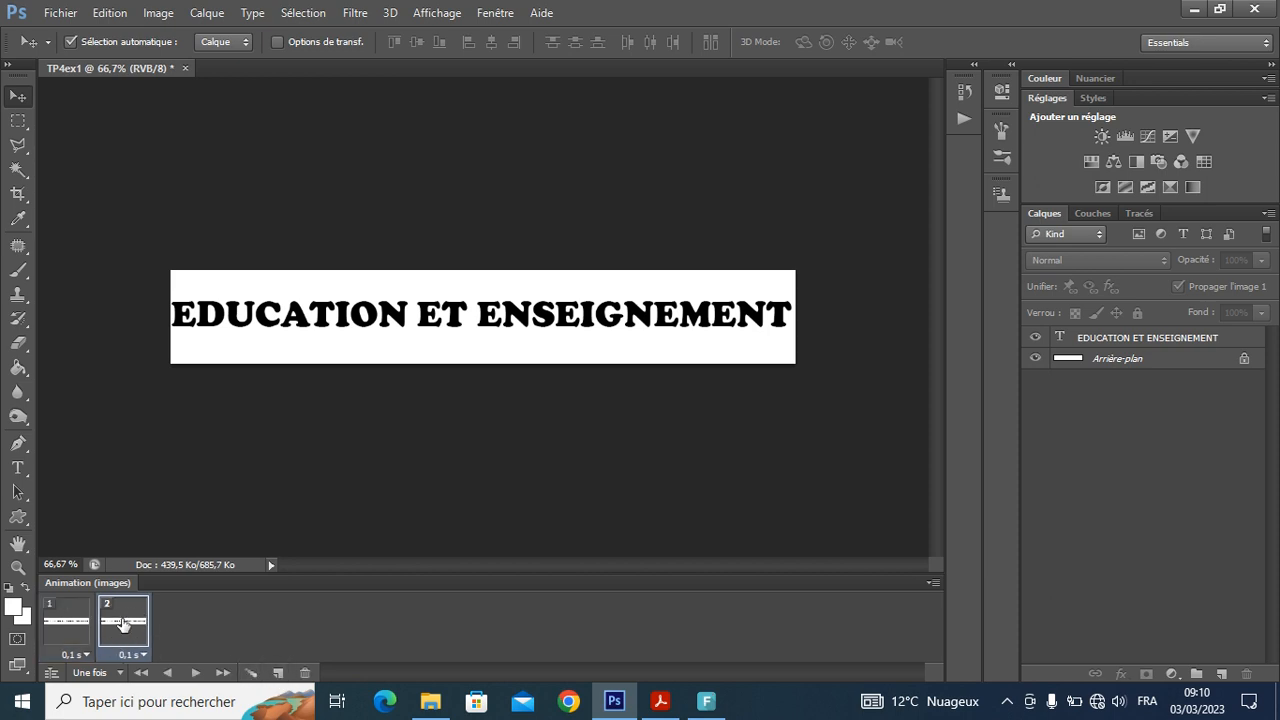
click(1137, 341)
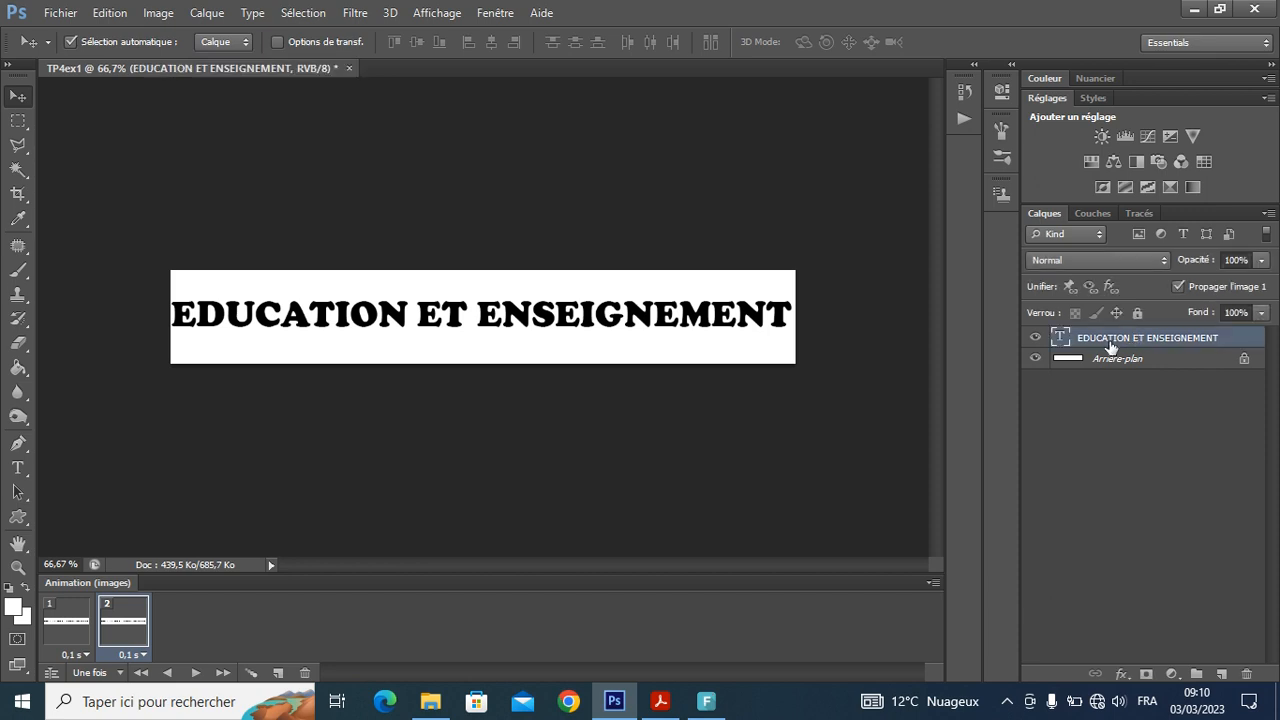
click(1263, 261)
drag(1261, 287, 1165, 287)
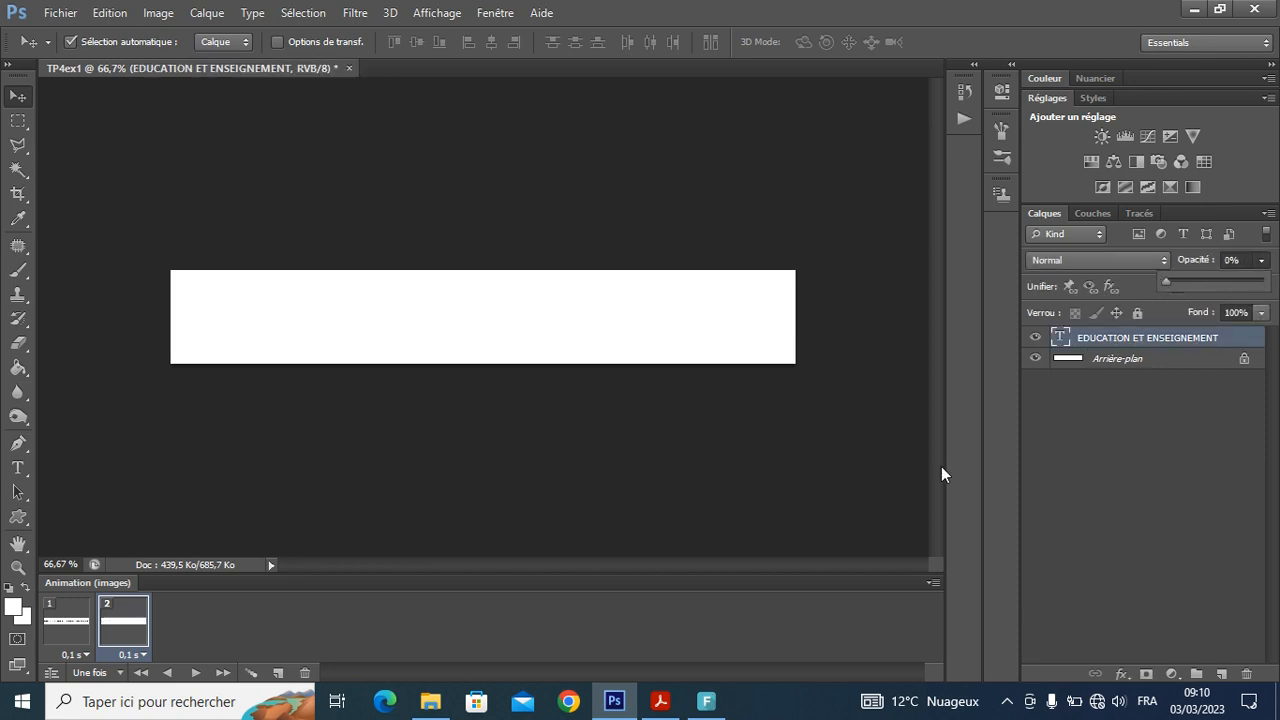
- Tween the second frame with the previous one using 10 added frames for all layers, and check the title's fade in several frames
click(251, 673)
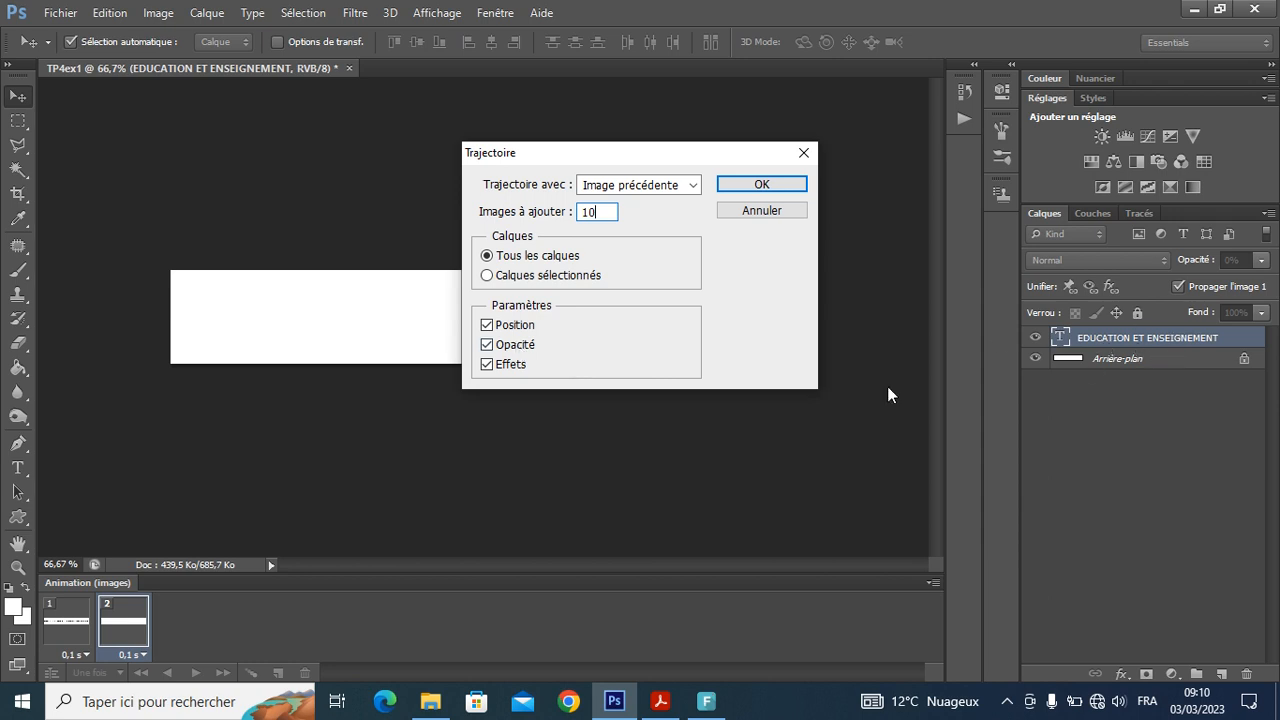
click(777, 188)
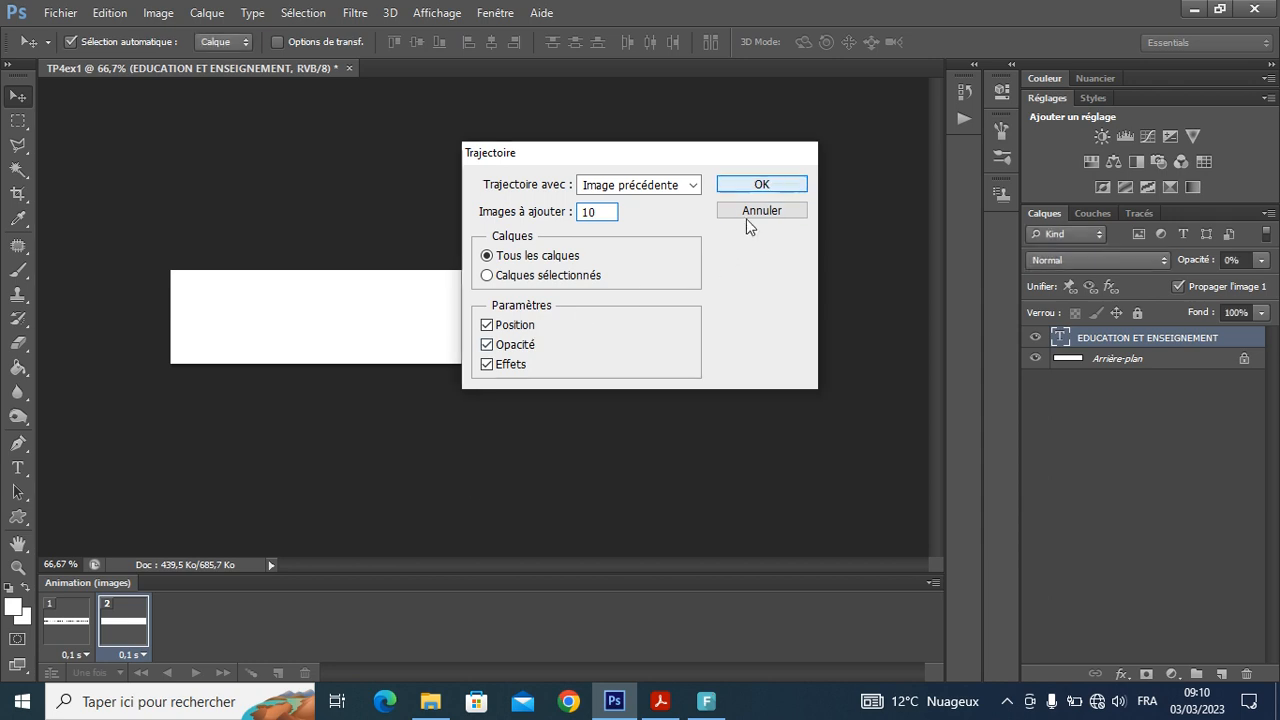
click(86, 623)
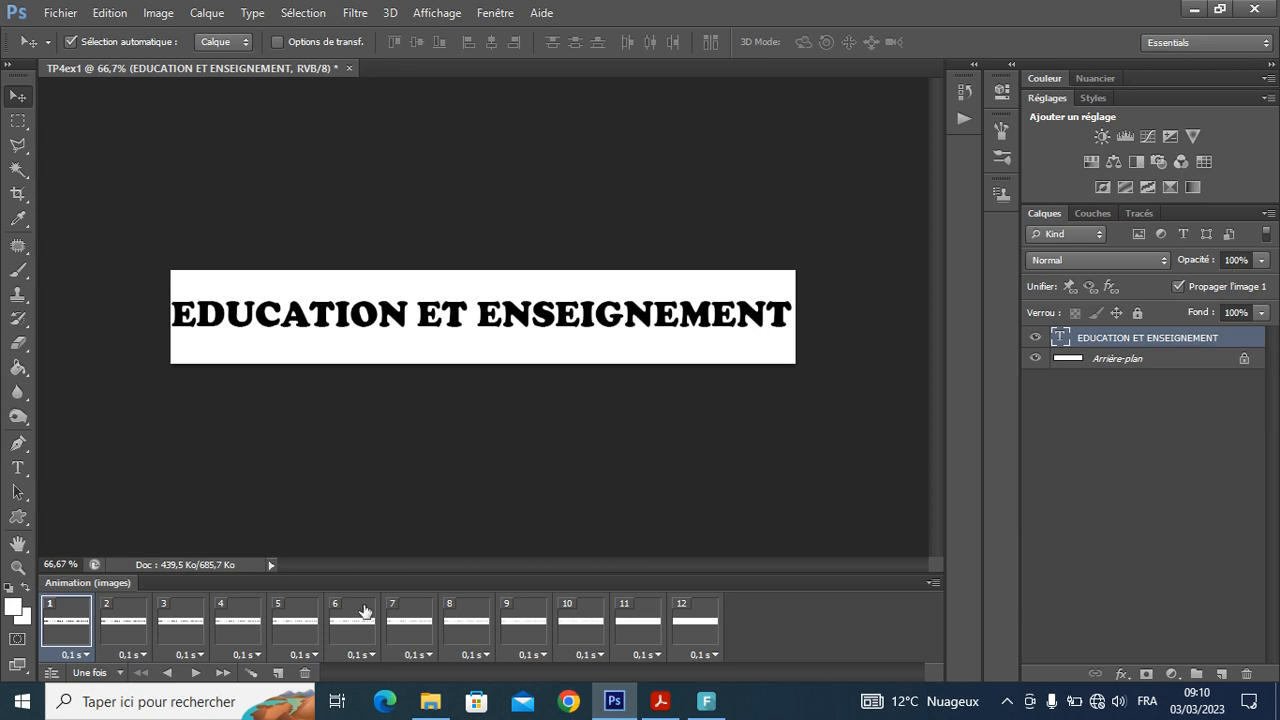
click(116, 637)
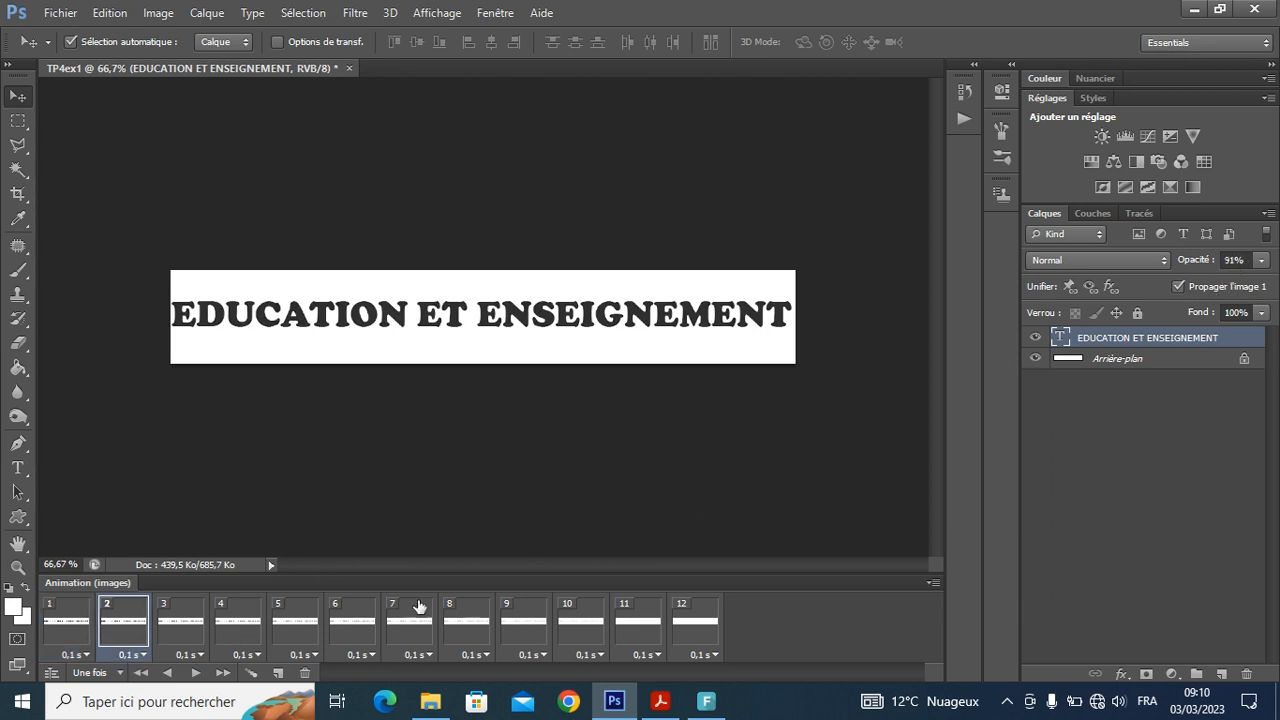
click(180, 633)
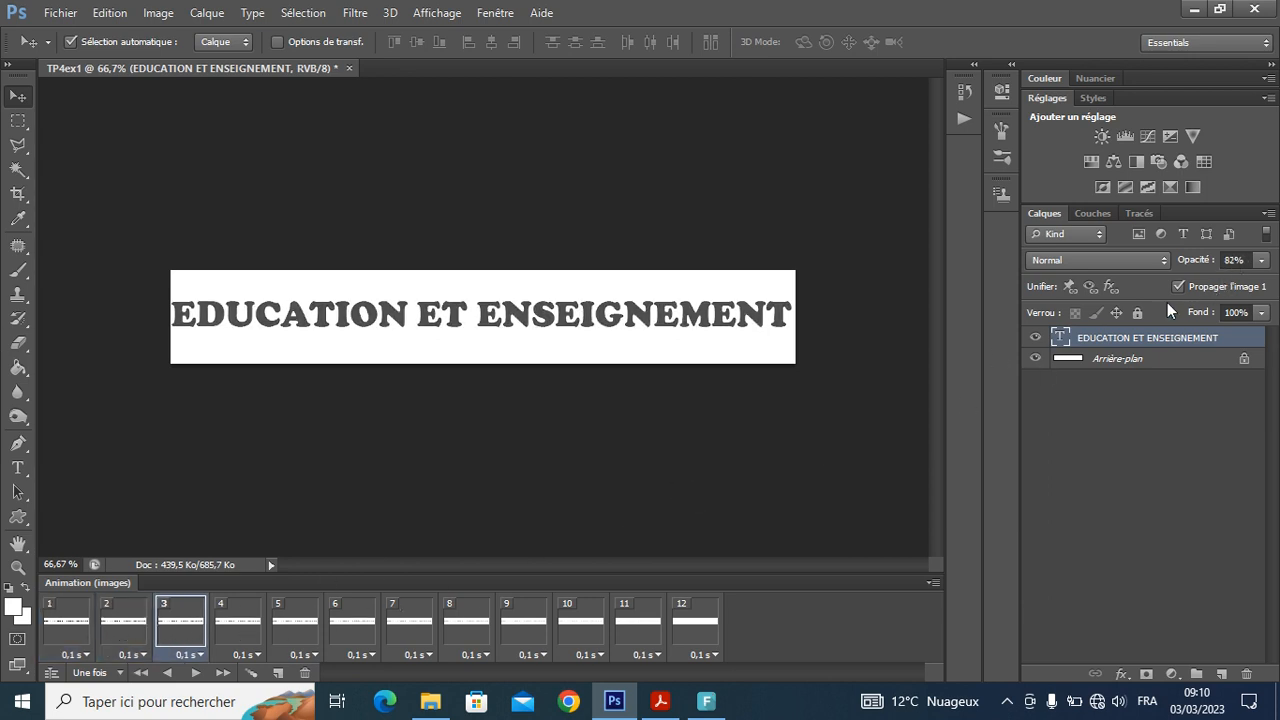
click(632, 627)
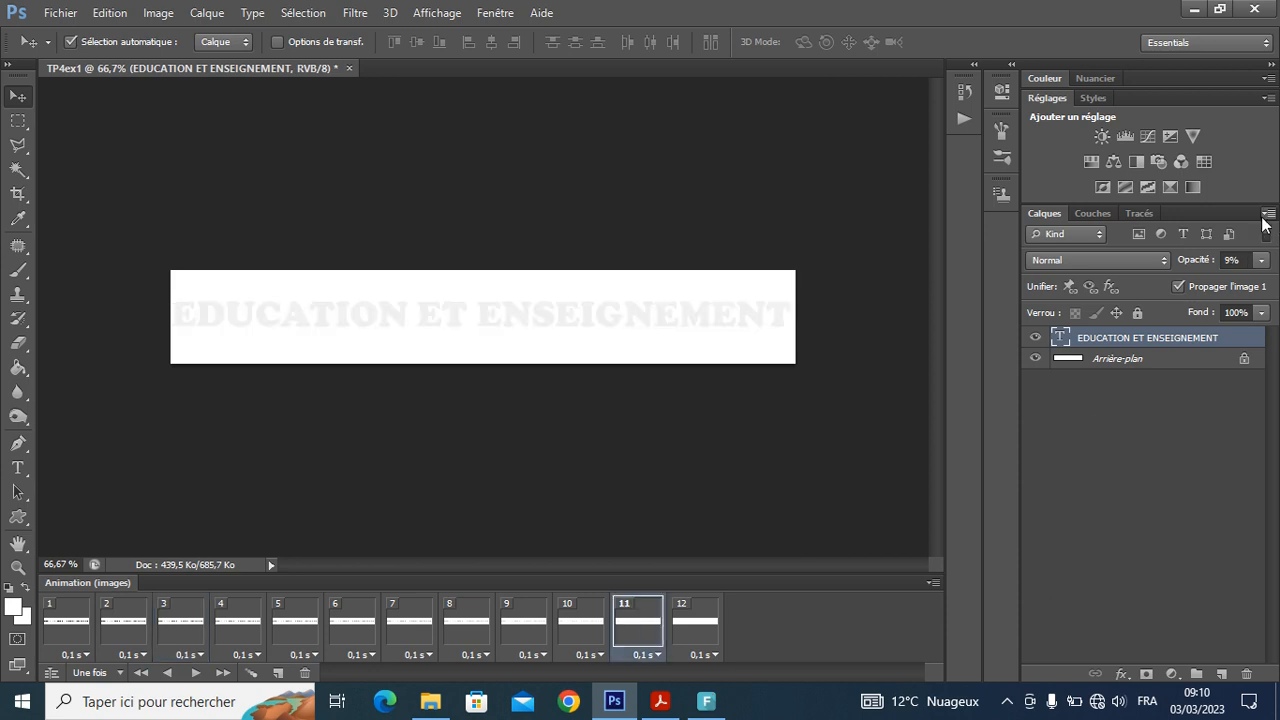
- Add a new frame after frame 12 and set the title layer's opacity to 100% in it
click(682, 628)
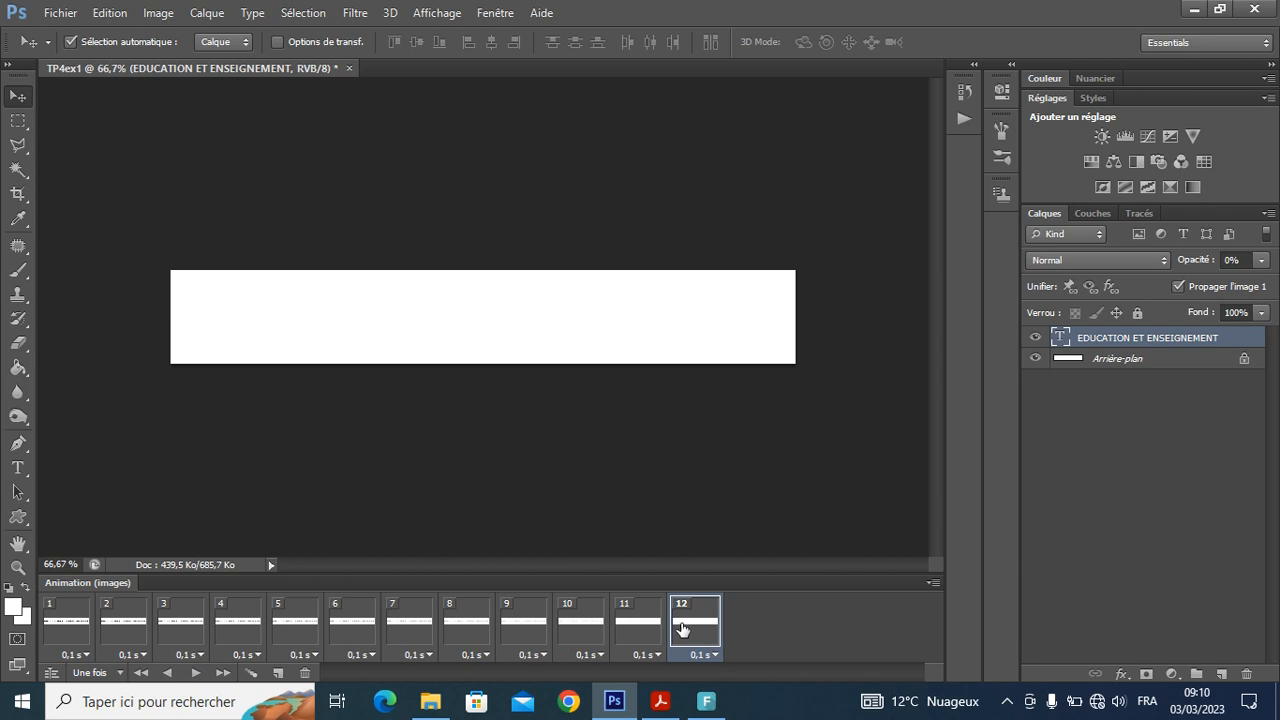
click(279, 672)
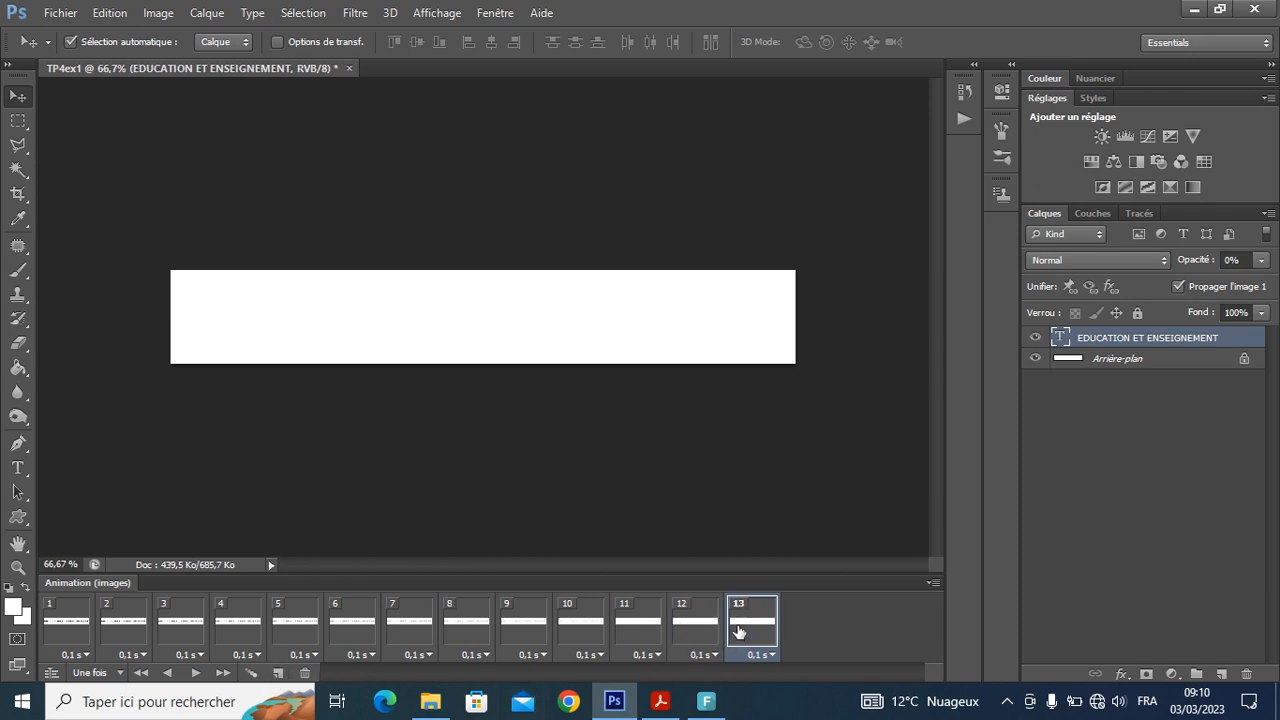
click(1262, 261)
drag(1178, 281, 1272, 281)
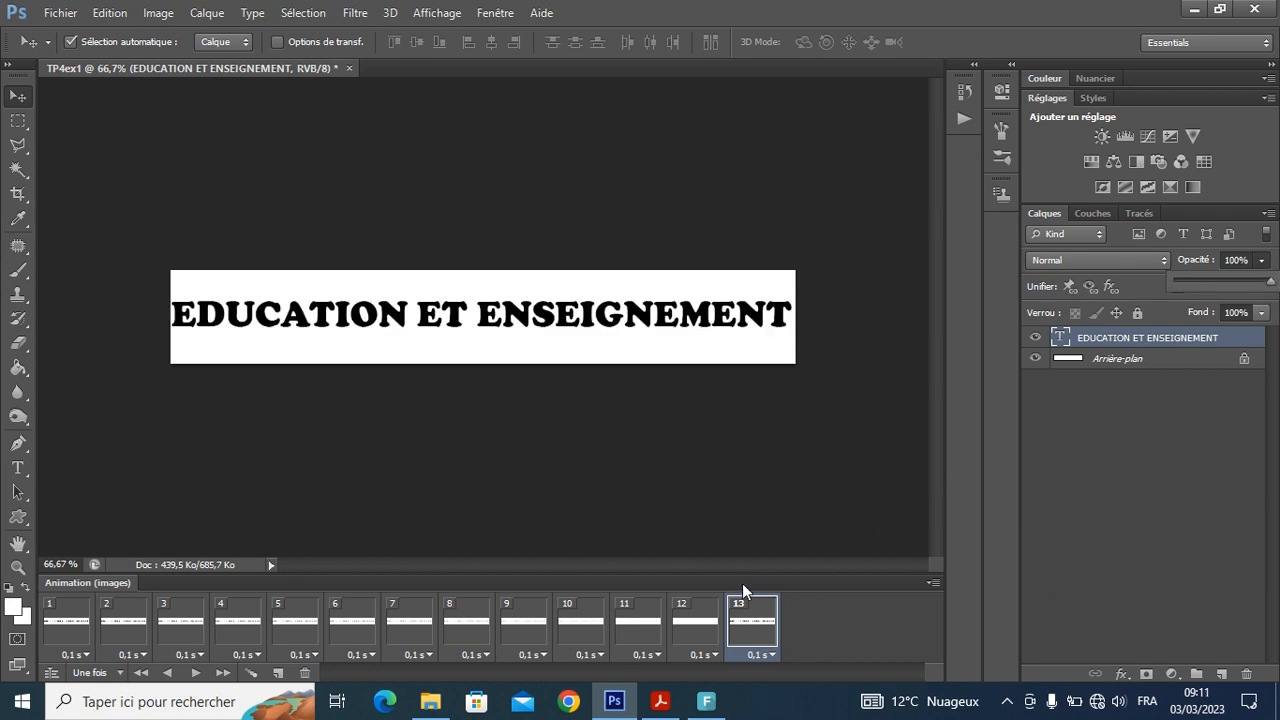
- Compare frames 12 and 13, then tween frame 13 with the previous frame by adding 10 frames for all layers
click(690, 643)
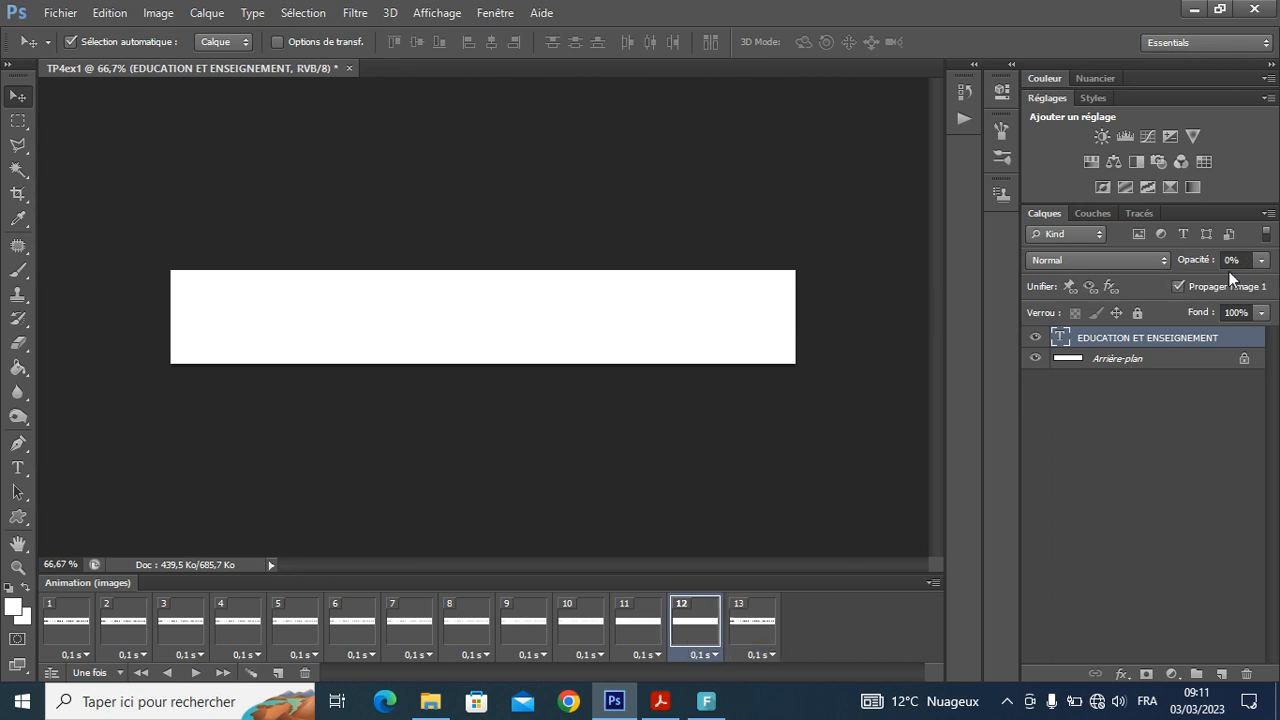
click(743, 633)
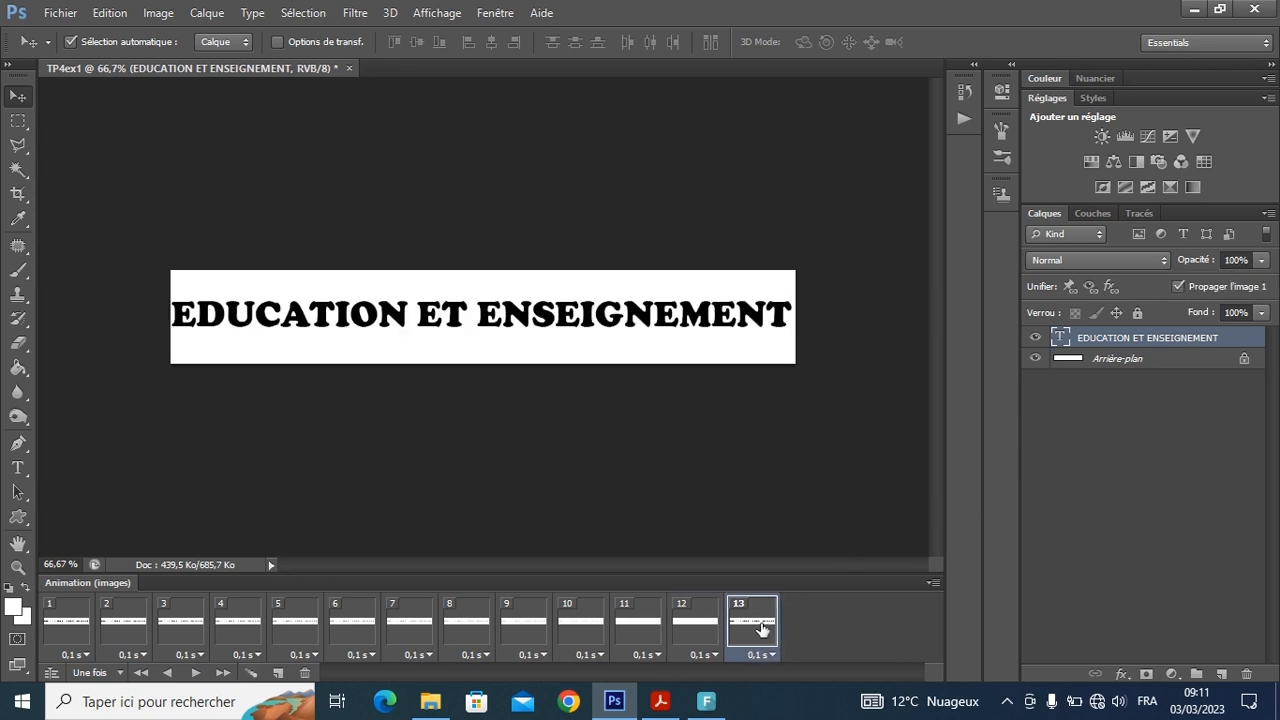
click(251, 674)
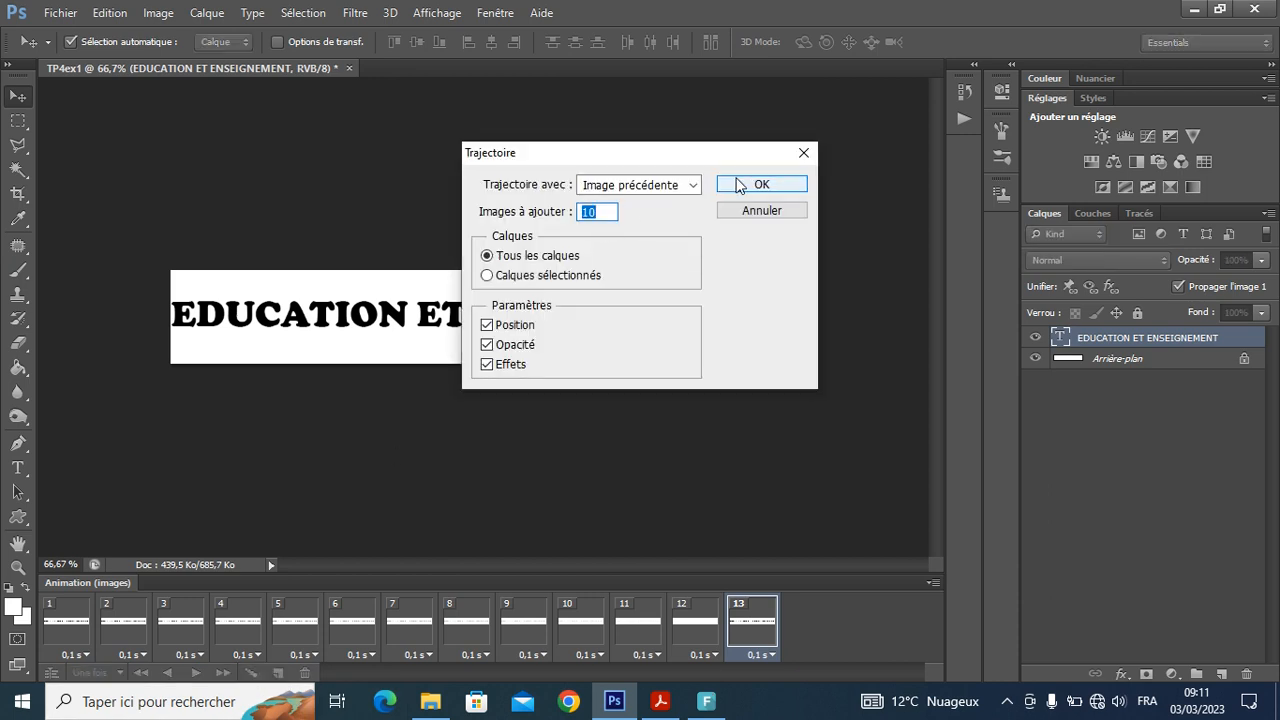
click(737, 186)
- Check the title's fade-in across frames 15 to 21 and play the whole animation
click(475, 636)
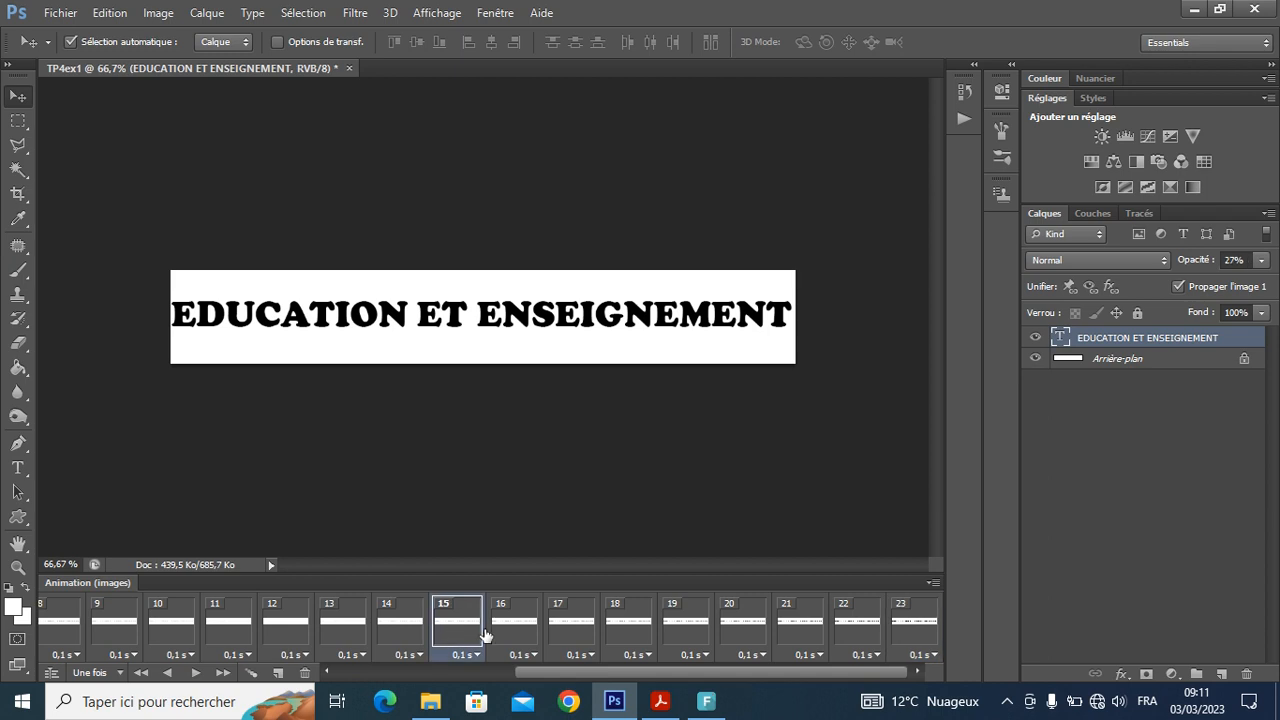
click(514, 630)
click(571, 632)
click(628, 628)
click(686, 627)
click(740, 627)
click(799, 627)
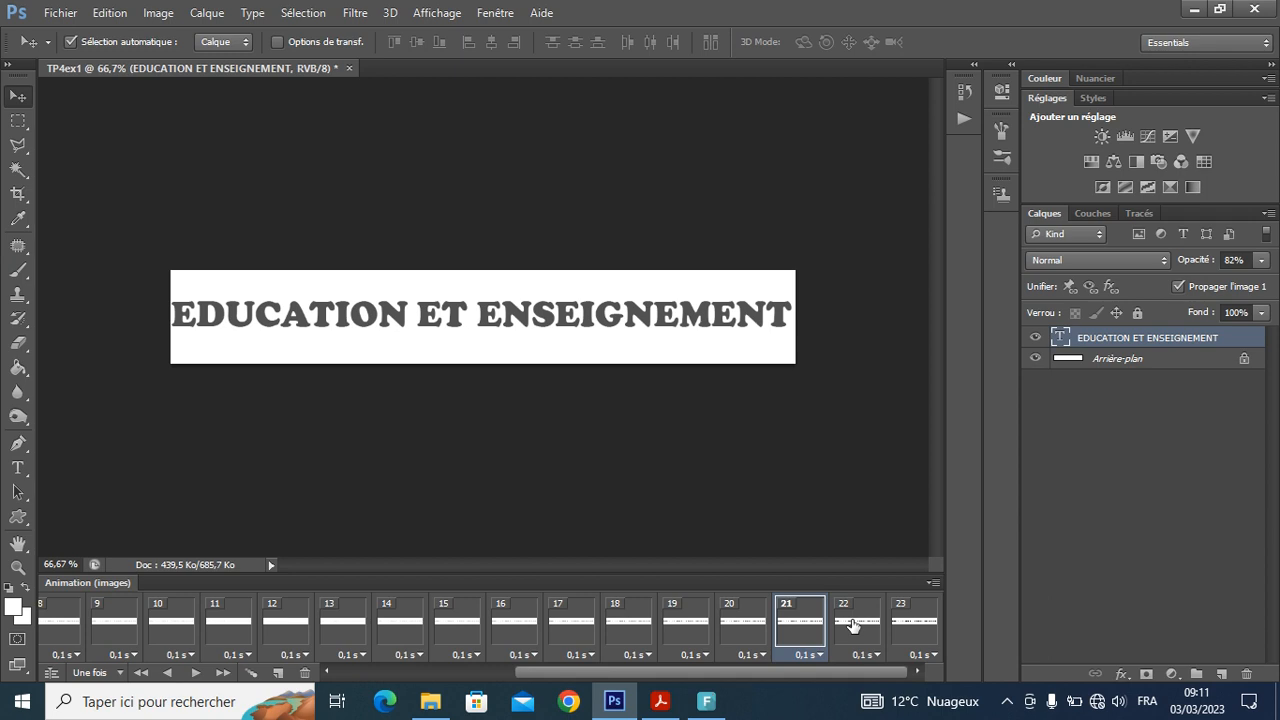
click(196, 673)
click(196, 673)
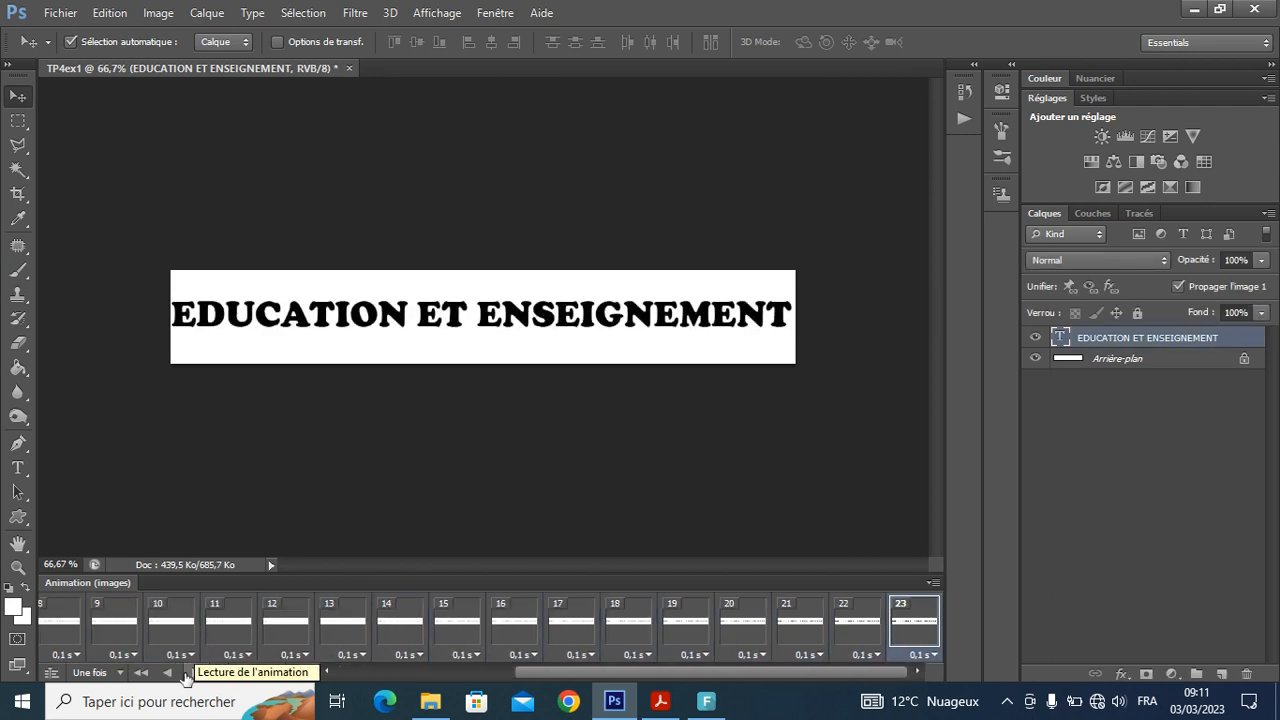
- Set the animation's looping to play forever (Toujours), then play it and stop the playback
click(97, 673)
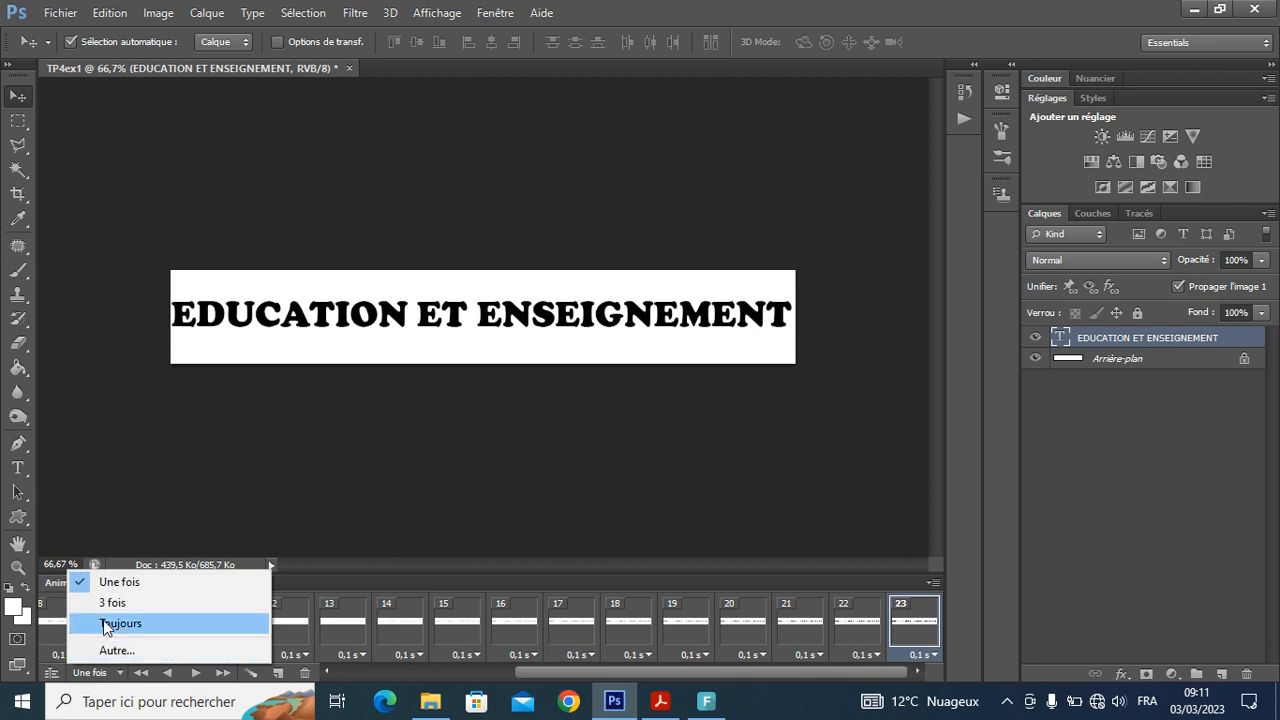
click(108, 623)
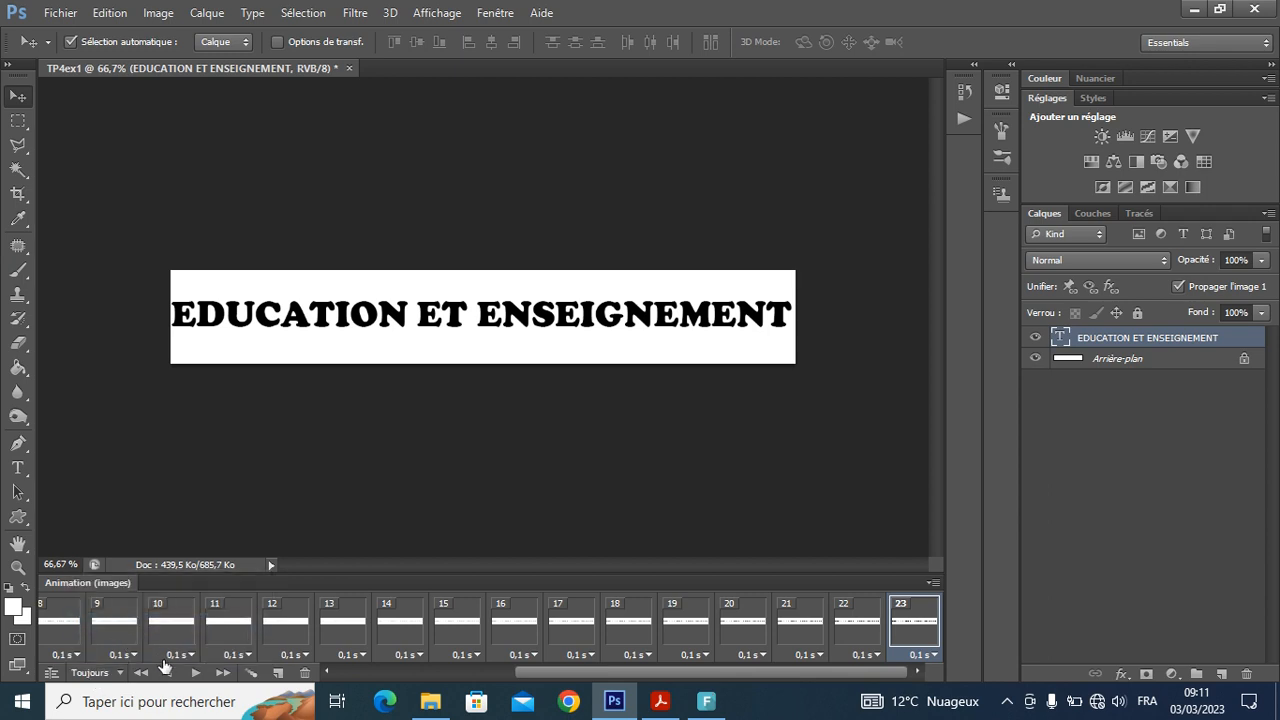
click(196, 673)
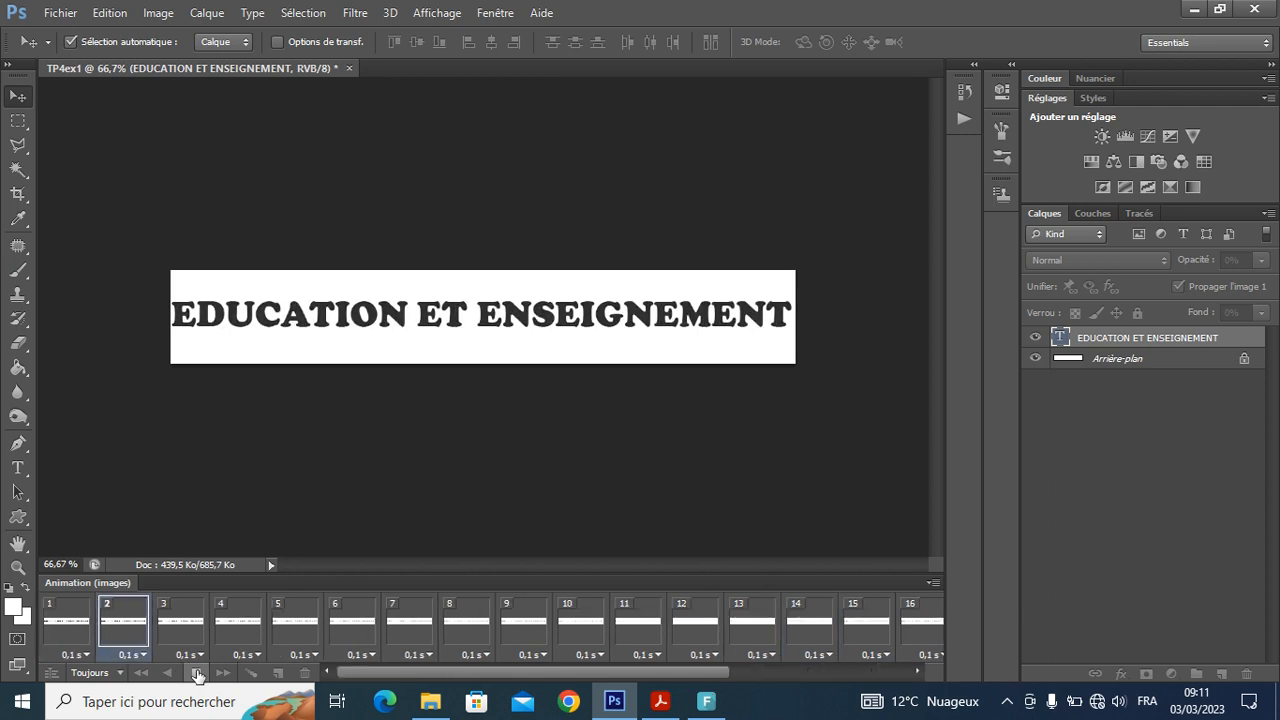
click(197, 673)
- Save the document as TP4ex1 in Photoshop (PSD) format in the Téléchargements folder
click(60, 12)
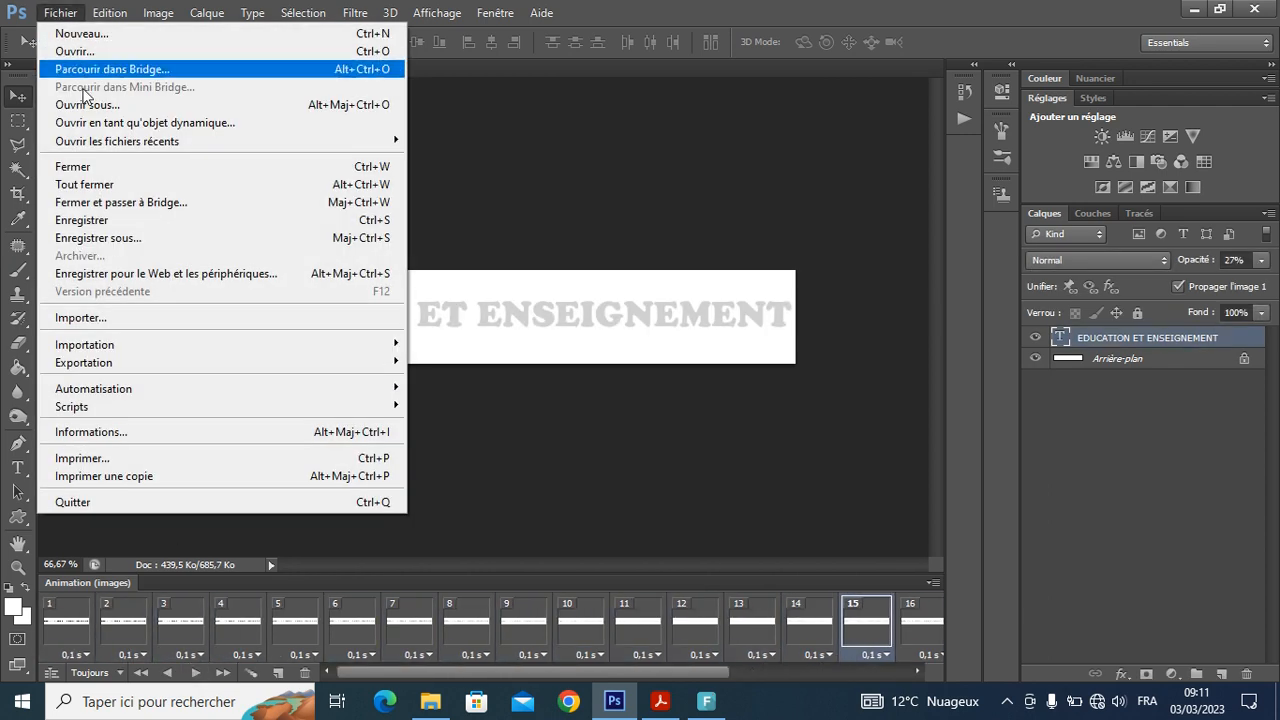
click(110, 240)
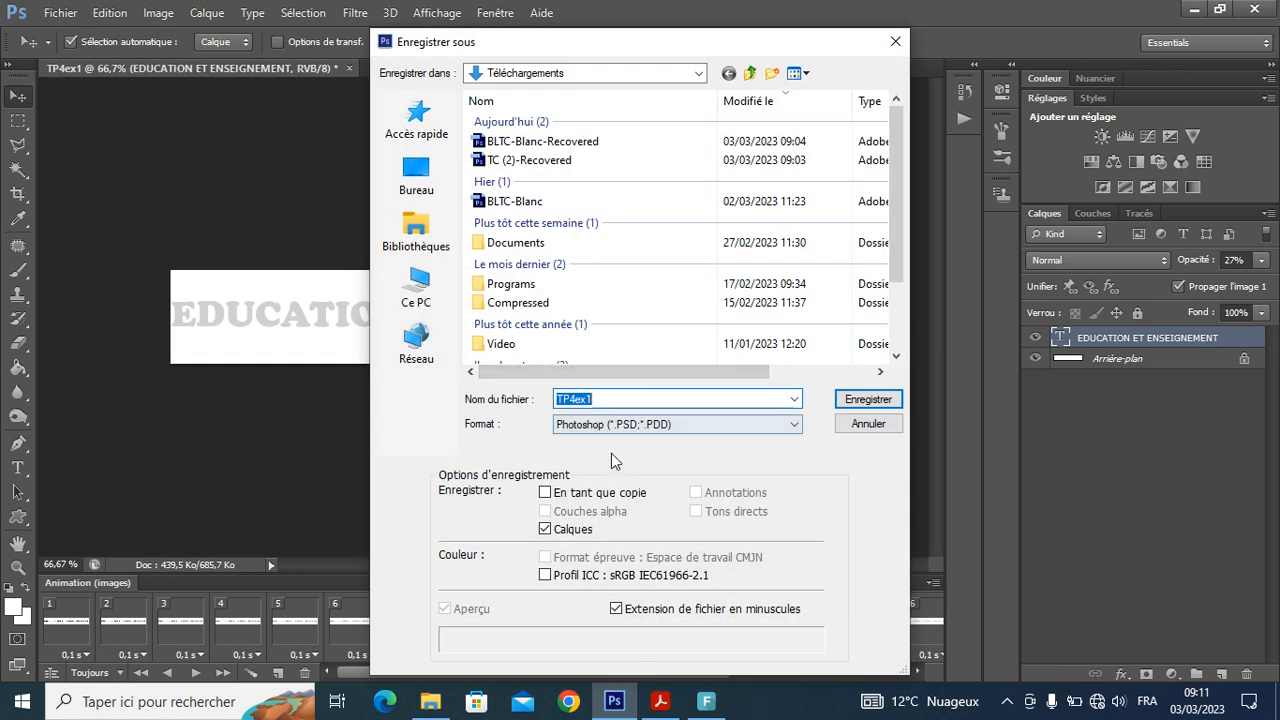
click(856, 400)
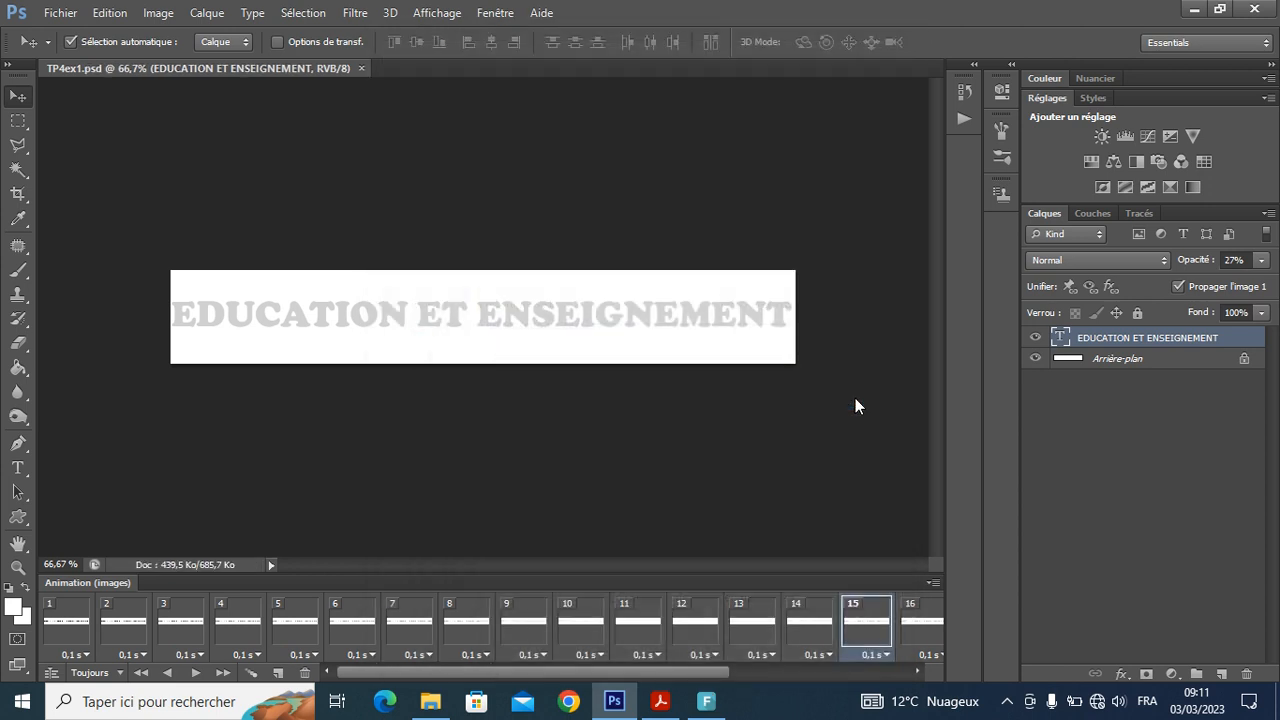
- Export the looping animation for the web as the GIF TP4ex1 into the Téléchargements folder
click(62, 13)
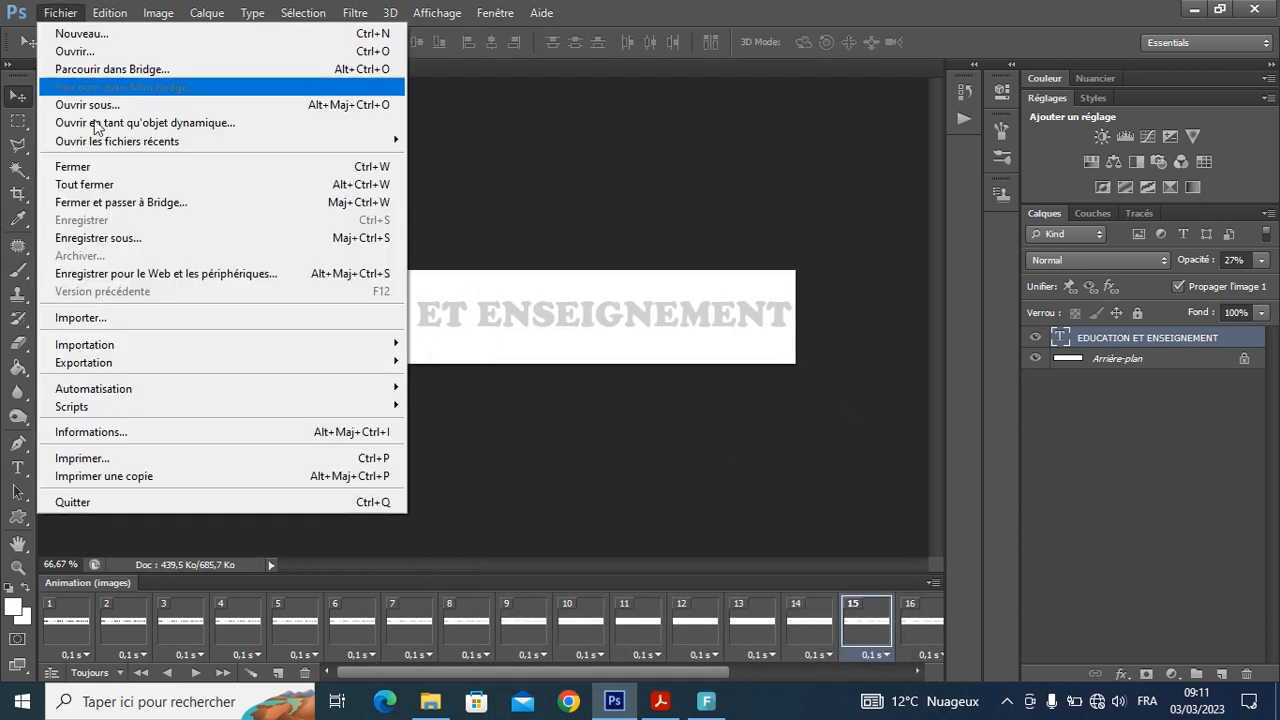
click(150, 276)
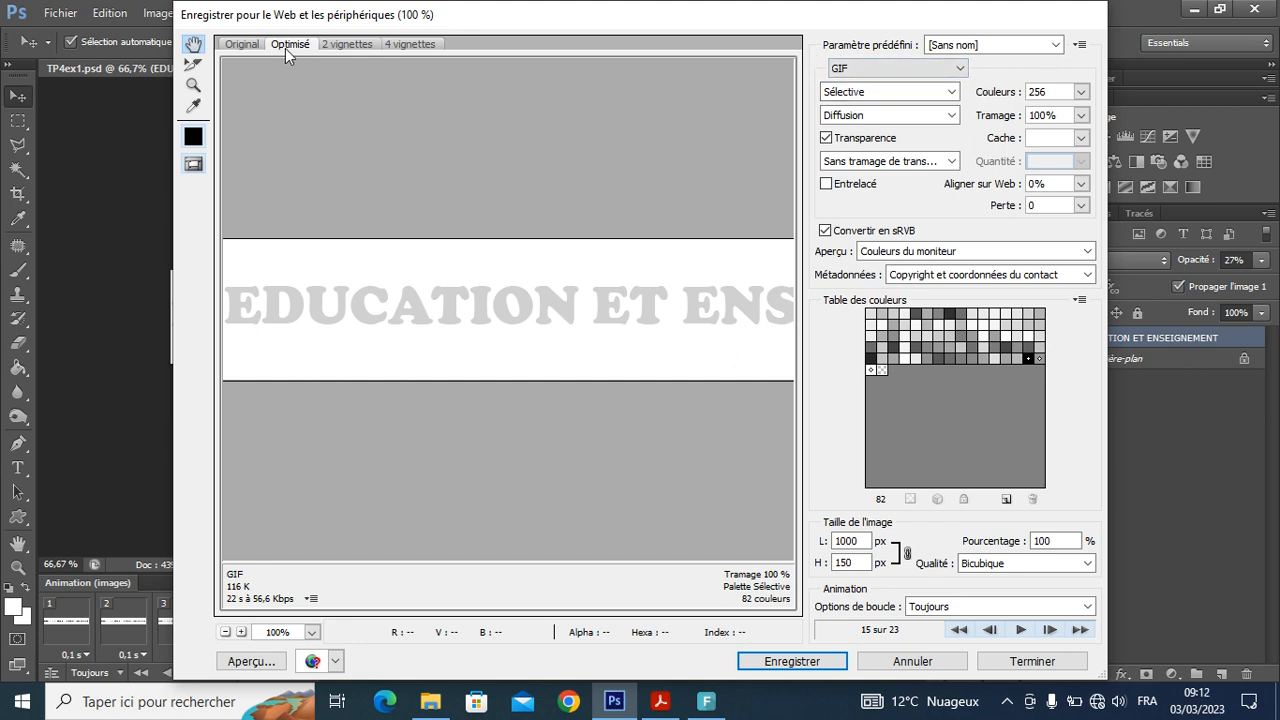
click(793, 661)
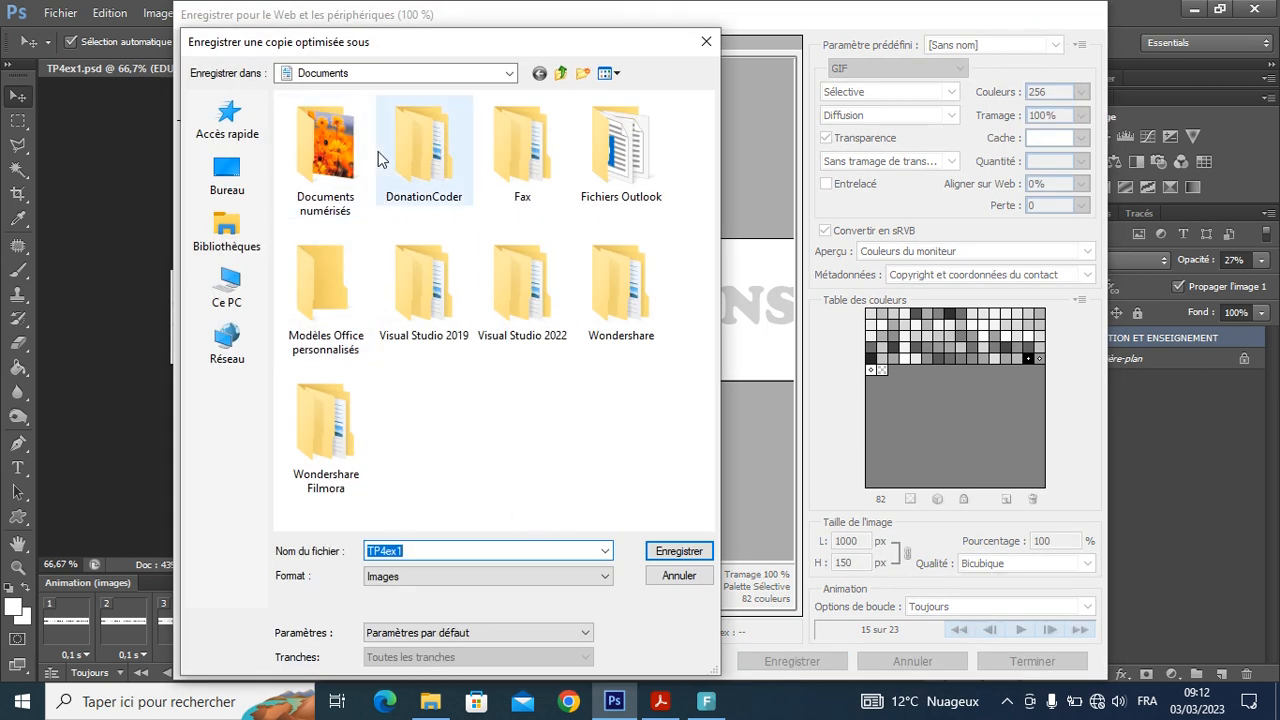
click(370, 72)
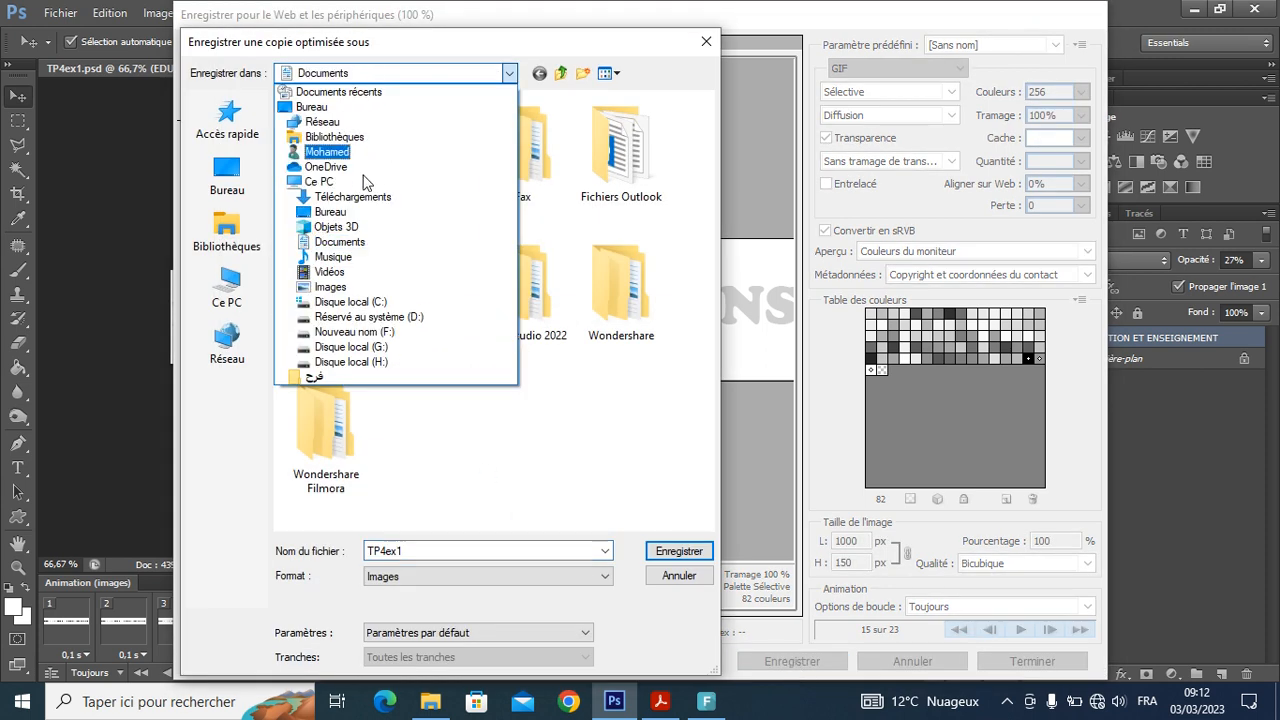
click(350, 197)
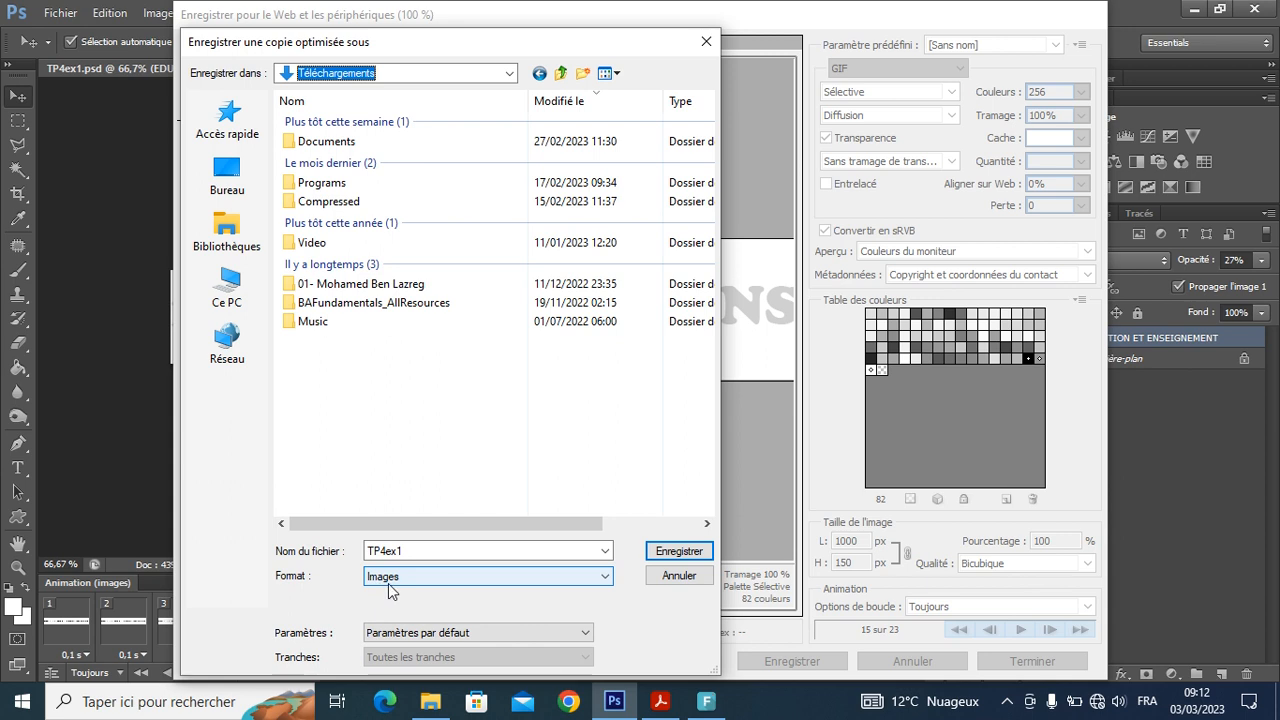
click(676, 551)
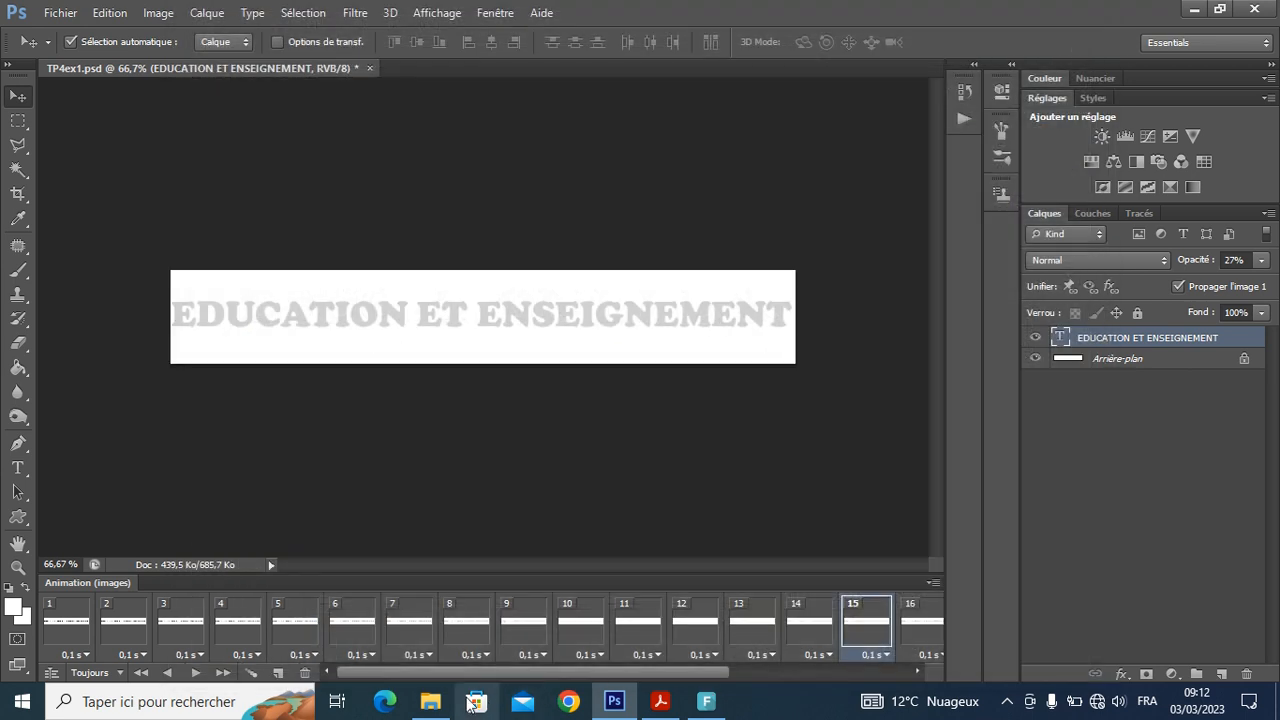
- Switch to File Explorer, sort the Téléchargements folder by newest modification date and open the GIF TP4ex1
mouse_move(427, 708)
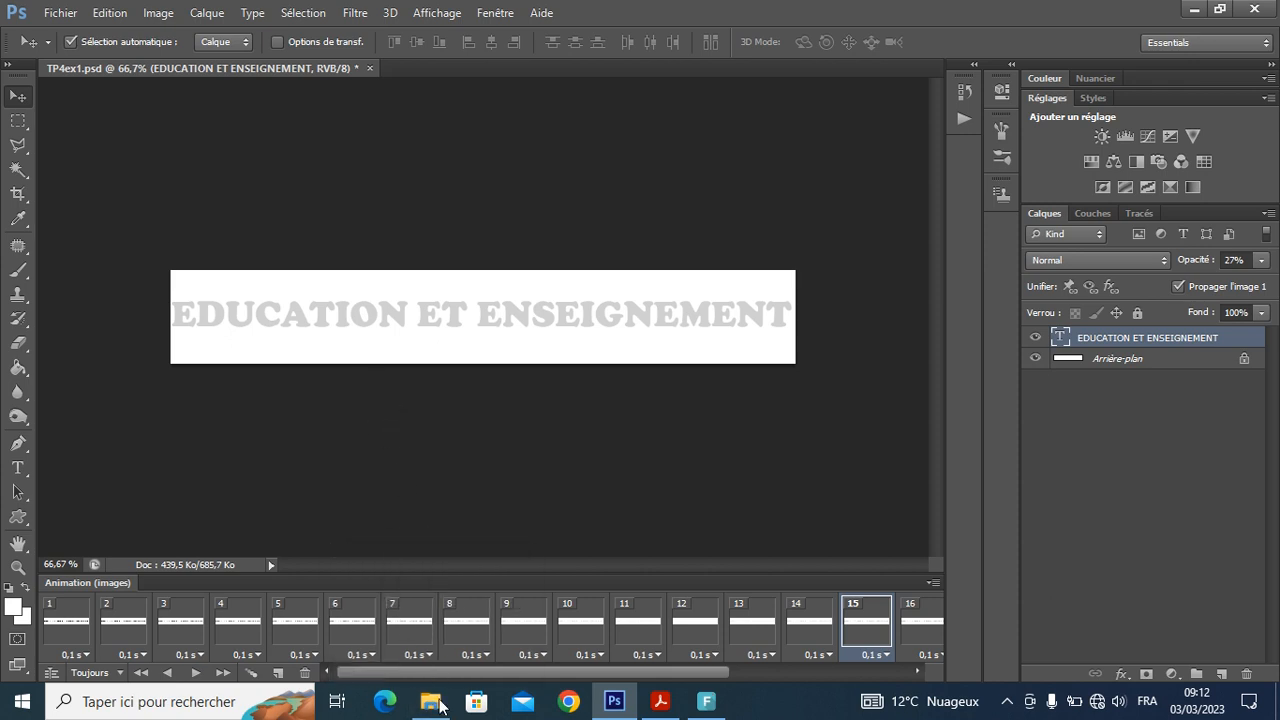
click(441, 708)
click(88, 175)
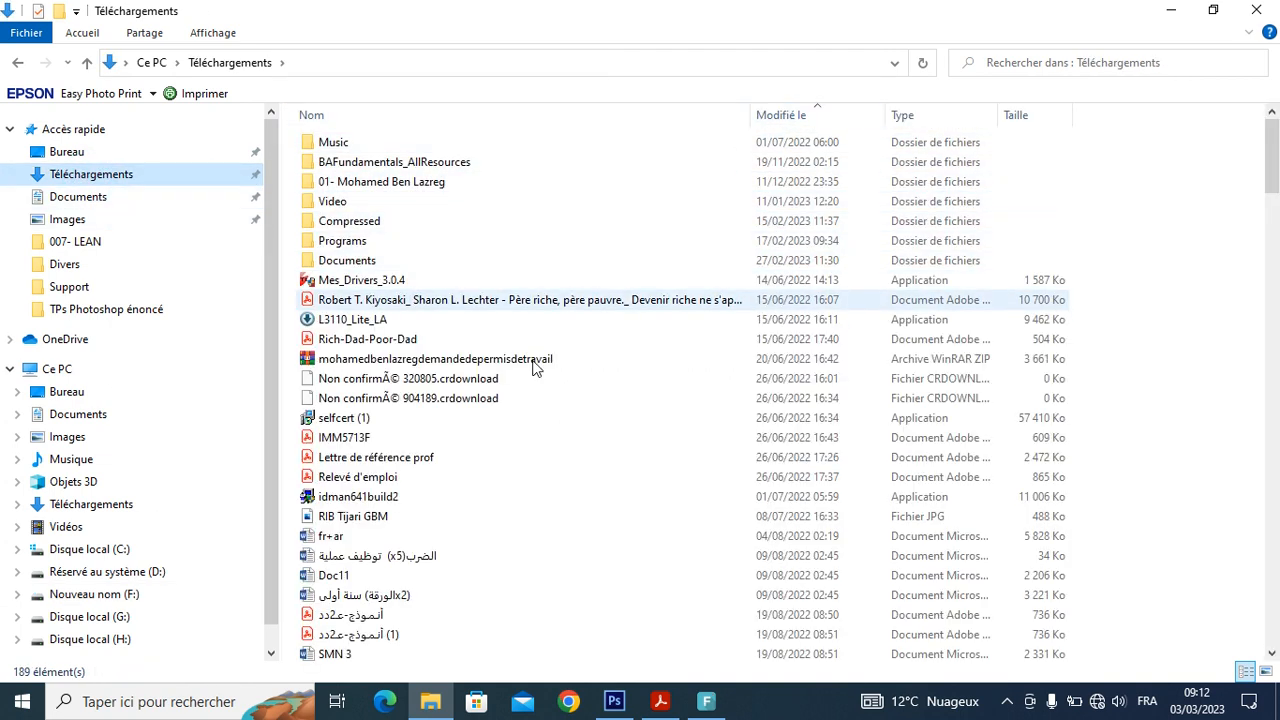
click(795, 114)
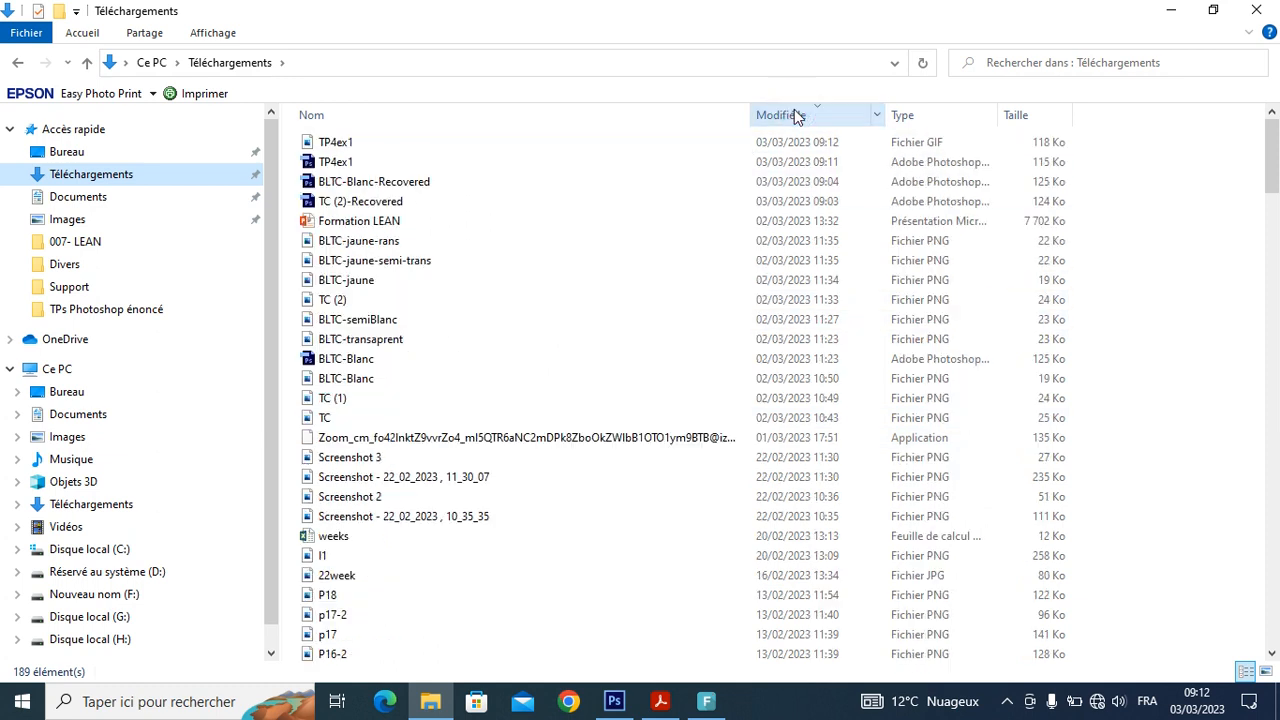
click(459, 145)
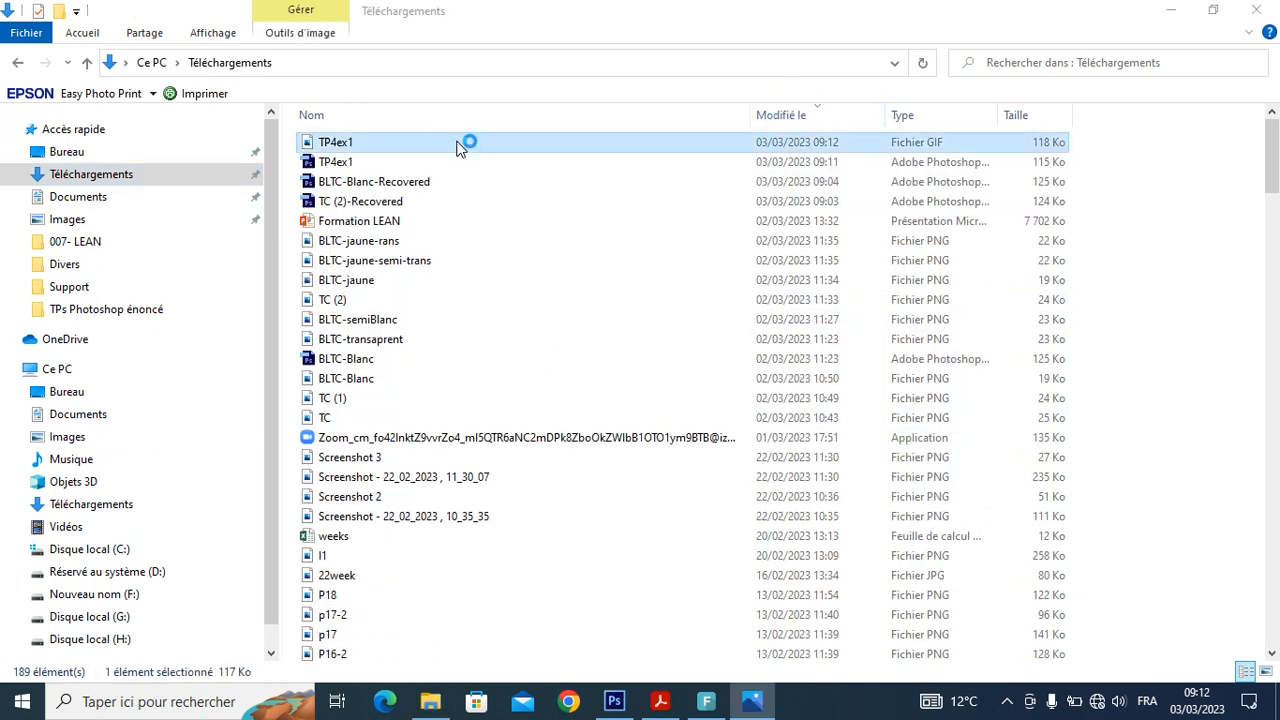